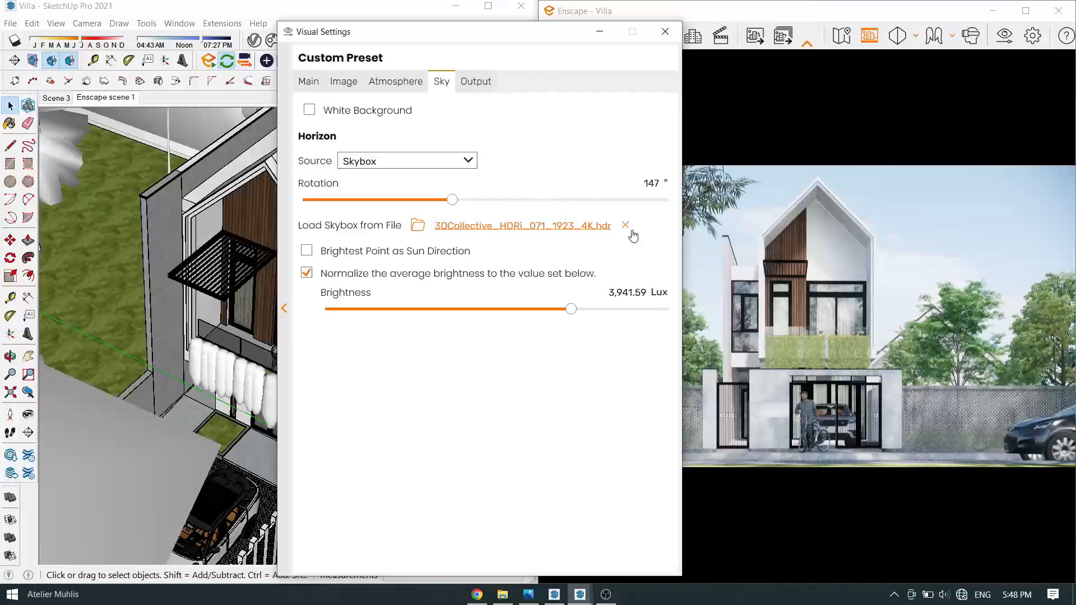
- Load GHDRI_DLCD_010_10k.hdr as the skybox and turn its rotation down
click(419, 225)
click(341, 196)
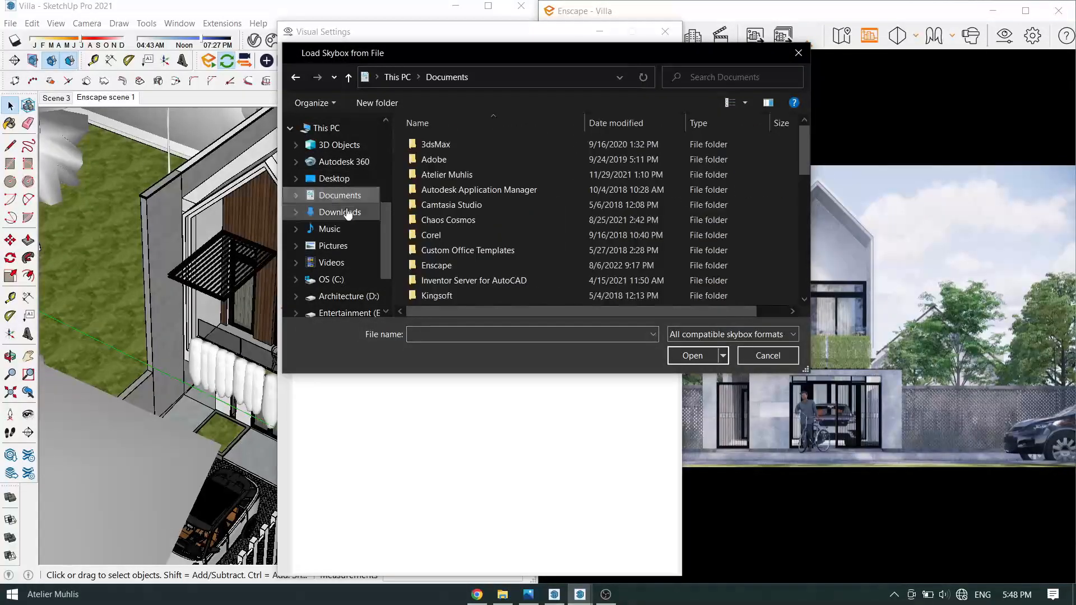
click(340, 212)
scroll(528, 297, down, 3)
click(692, 357)
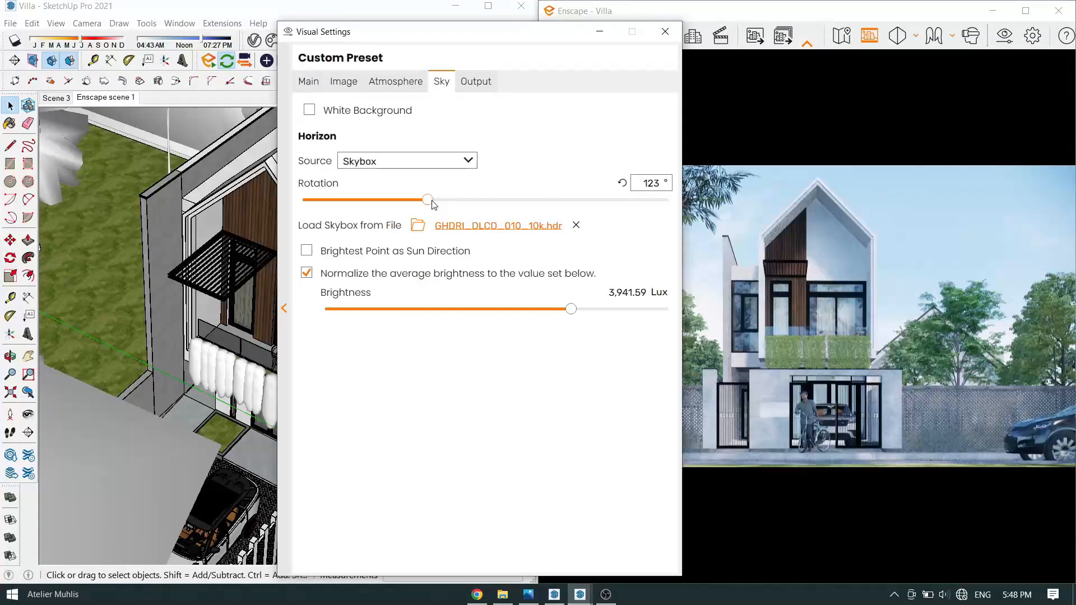
drag(403, 200, 297, 193)
click(600, 32)
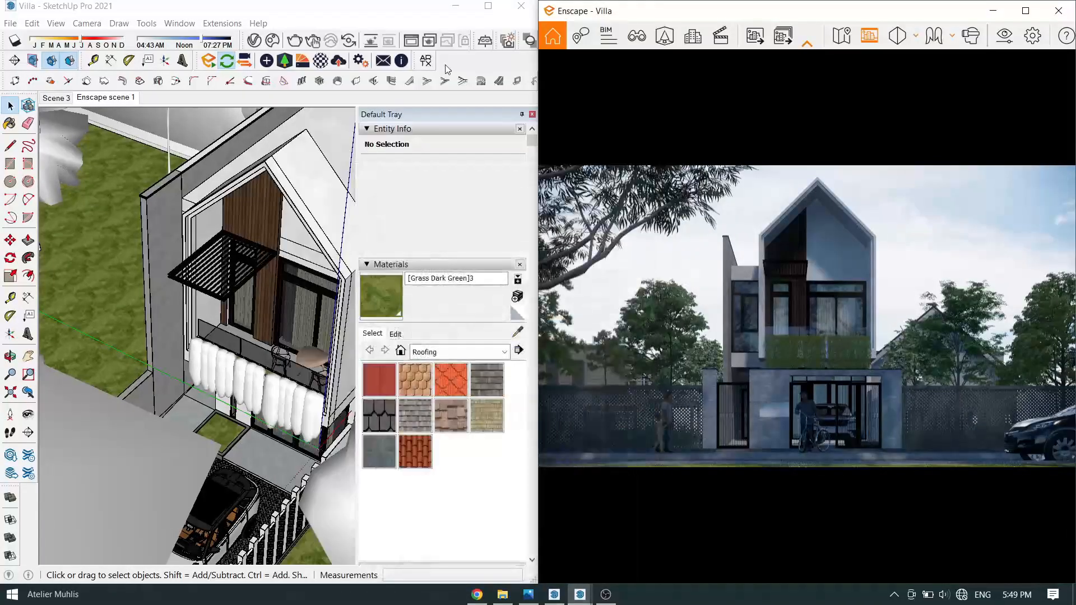
- Move the model's shadow date towards the end of the year and set the skybox rotation to 360°
drag(197, 39, 128, 41)
click(1003, 36)
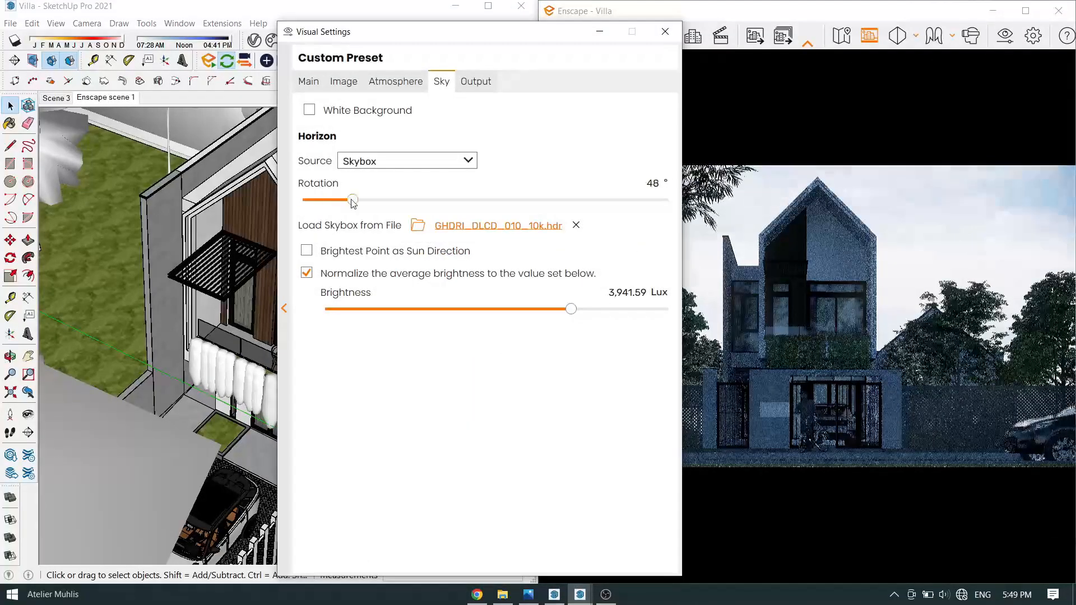
drag(505, 199, 686, 203)
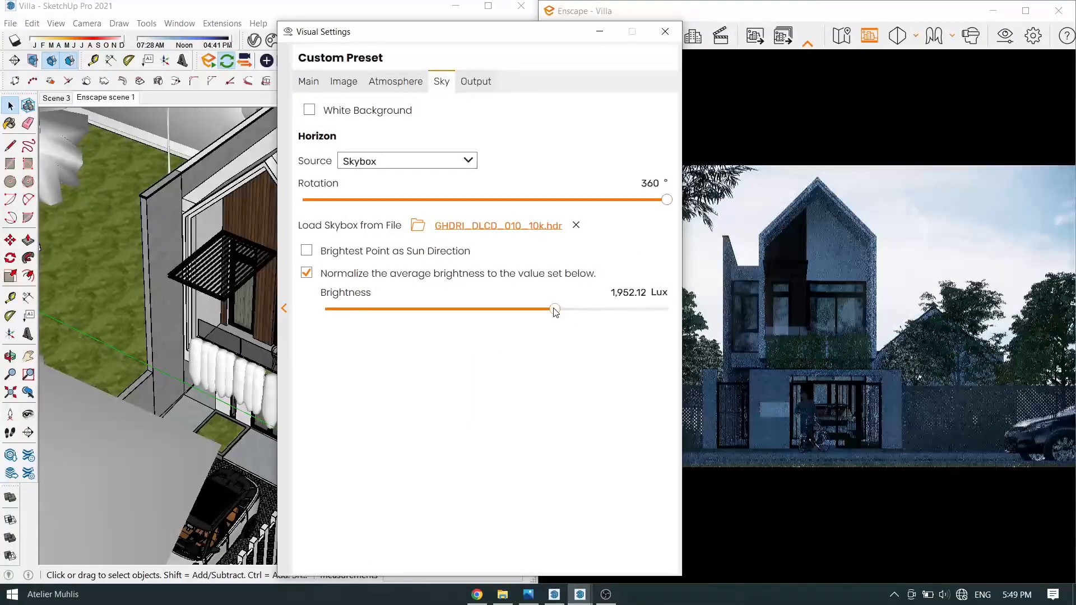
- Lower the skybox's normalized brightness to 0.65 Lux, review the atmosphere settings and close the visual settings
click(316, 252)
drag(352, 310, 449, 307)
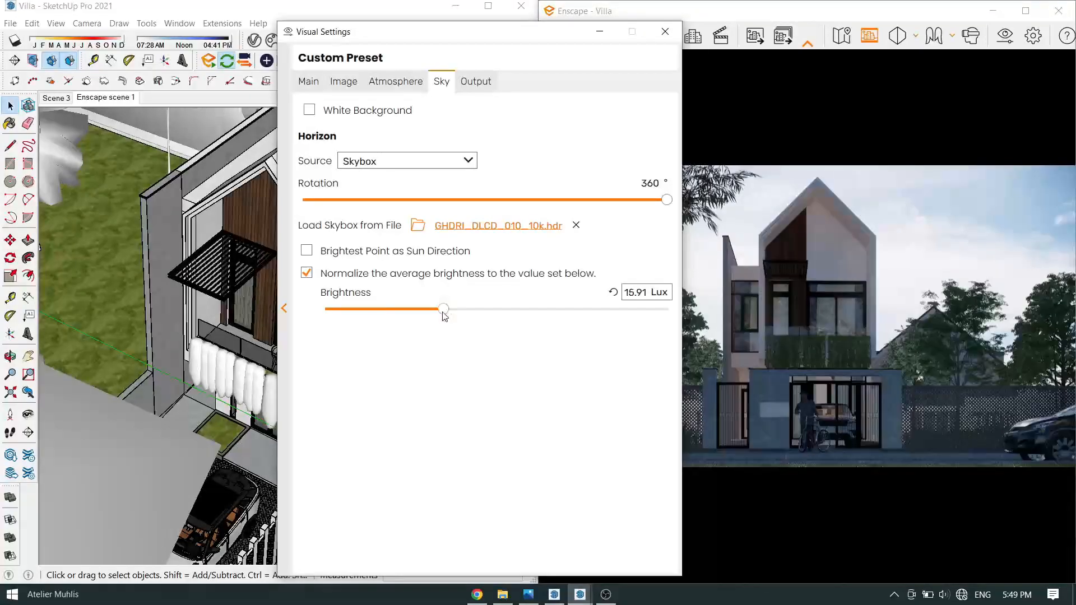
mouse_move(663, 205)
mouse_down()
mouse_move(584, 204)
mouse_move(680, 202)
mouse_up()
drag(481, 37, 385, 35)
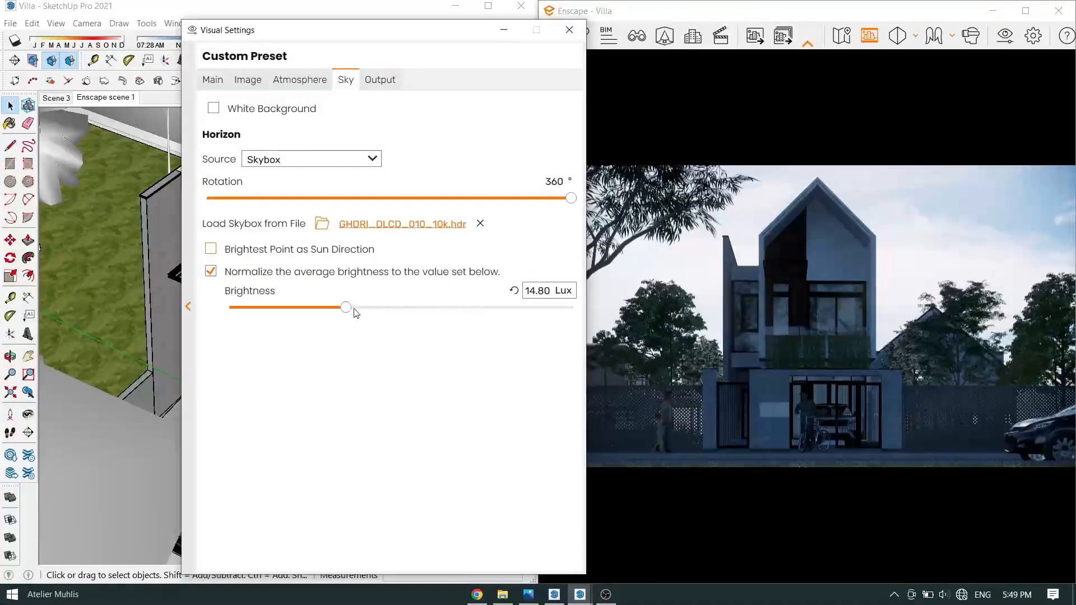
mouse_move(259, 308)
mouse_down()
mouse_move(242, 308)
mouse_move(273, 307)
mouse_up()
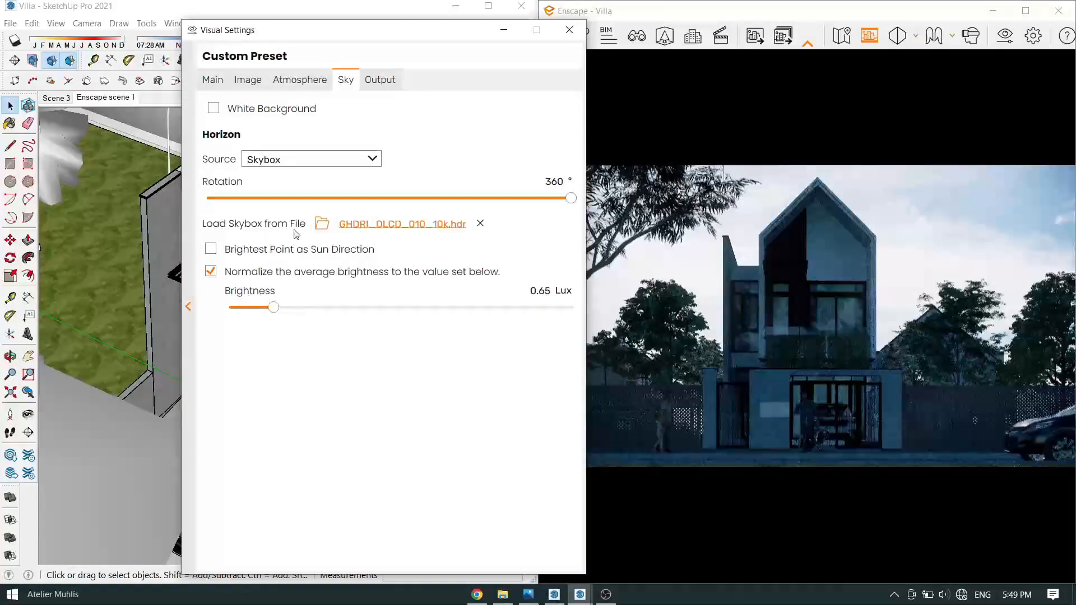
click(293, 81)
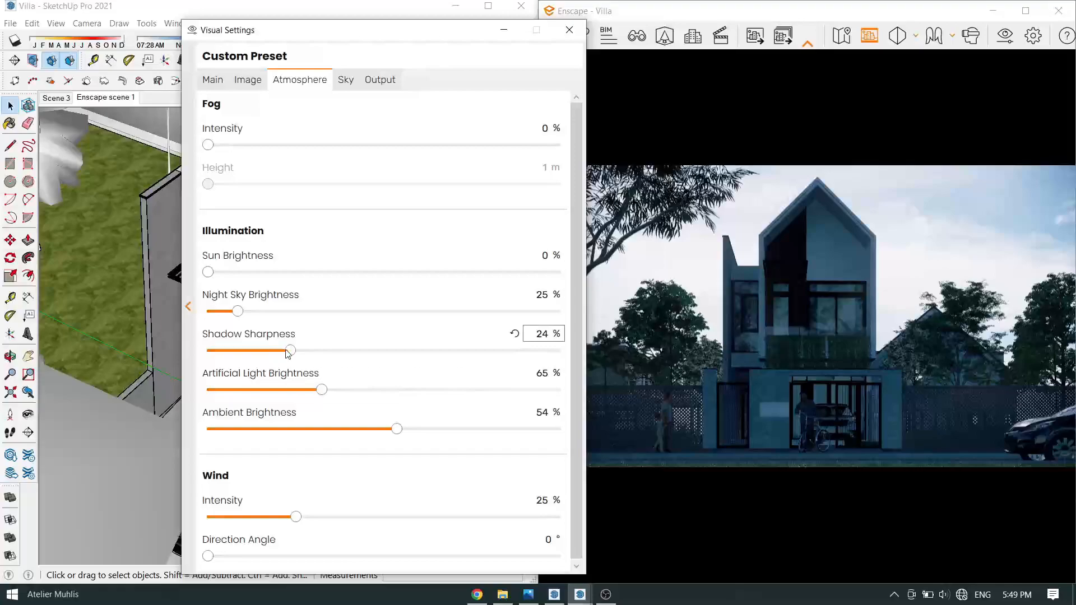
click(569, 30)
- Hide three Lemon-Scented Gum trees around the villa
mouse_move(269, 291)
middle_down()
mouse_move(247, 313)
mouse_move(263, 330)
mouse_move(286, 331)
mouse_move(207, 359)
middle_up()
scroll(289, 331, down, 2)
scroll(292, 329, up, 2)
scroll(196, 361, down, 8)
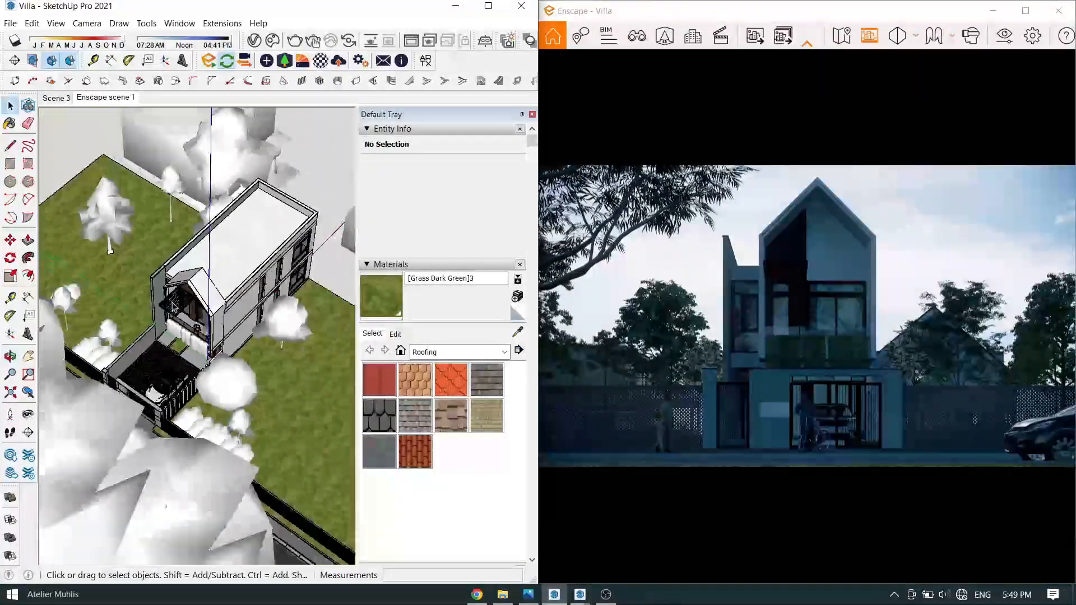
right_click(116, 360)
middle_drag(213, 163, 168, 253)
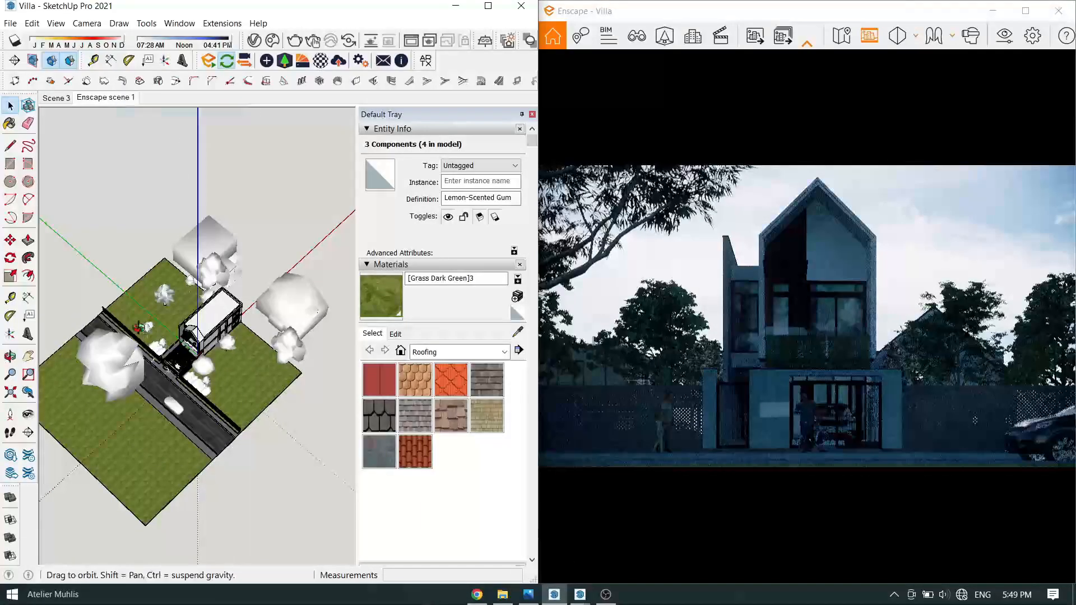
right_click(126, 205)
click(147, 241)
- Clear the cyclist, the pedestrian and the balcony plants from the front of the villa
scroll(208, 362, up, 6)
middle_drag(202, 364, 225, 342)
scroll(185, 387, up, 2)
click(183, 393)
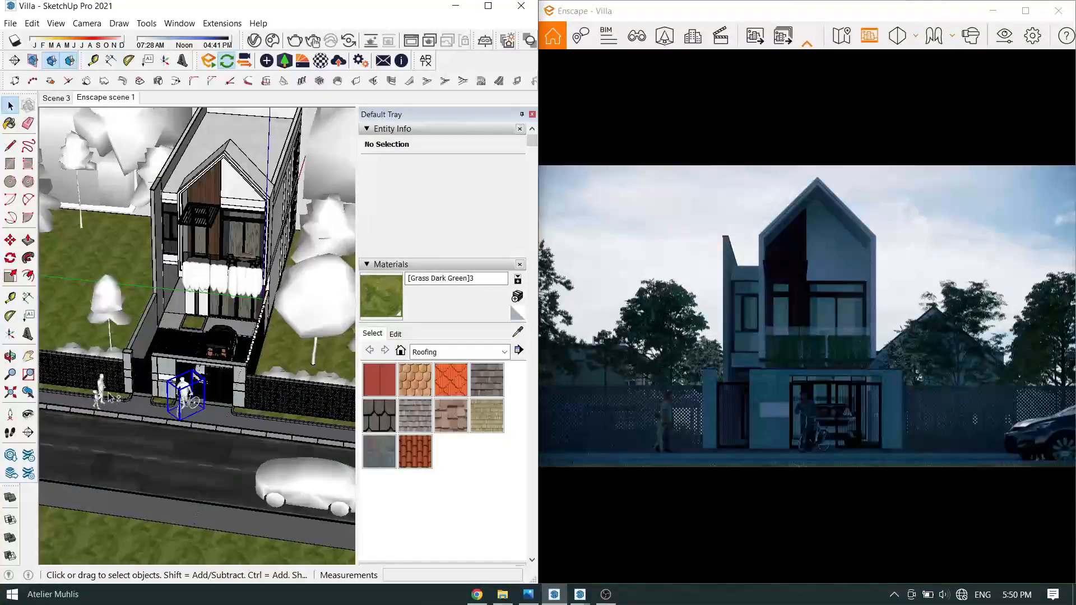
middle_drag(156, 379, 181, 360)
scroll(180, 361, up, 5)
mouse_move(253, 217)
middle_down()
mouse_move(246, 187)
mouse_move(258, 218)
middle_up()
scroll(265, 149, down, 3)
scroll(265, 148, up, 3)
mouse_move(269, 151)
middle_down()
mouse_move(342, 165)
mouse_move(298, 220)
middle_up()
scroll(298, 221, down, 2)
middle_drag(185, 321, 201, 483)
click(241, 404)
right_click(200, 486)
click(224, 244)
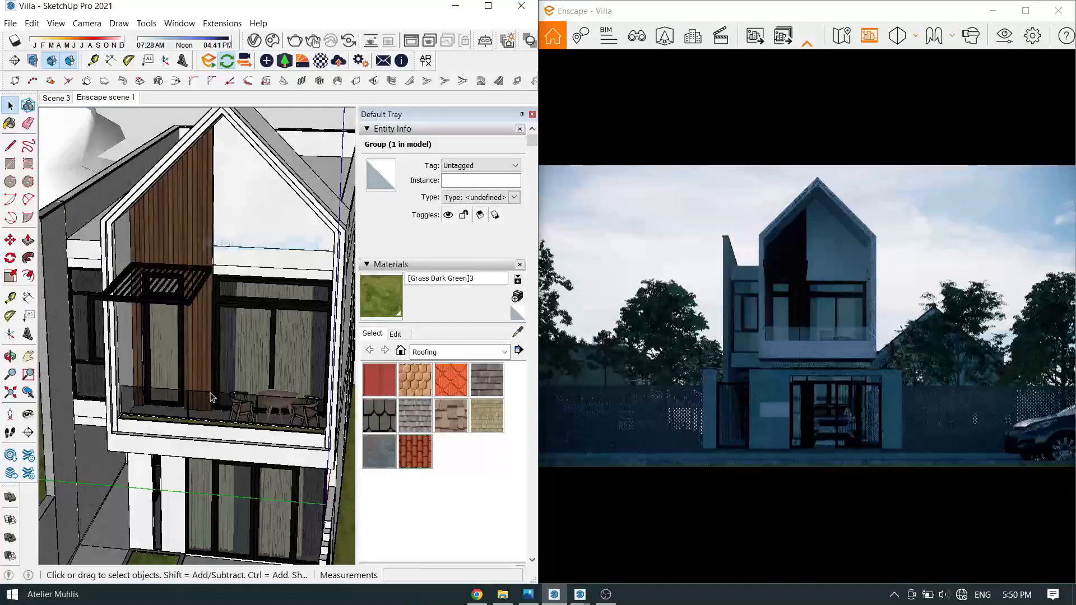
- Open the recessed ceiling lamp group below the balcony, sample its panel material and rename it lemissive
scroll(205, 447, up, 4)
middle_drag(205, 447, 160, 248)
scroll(159, 286, up, 3)
scroll(158, 283, up, 3)
click(157, 272)
double_click(149, 252)
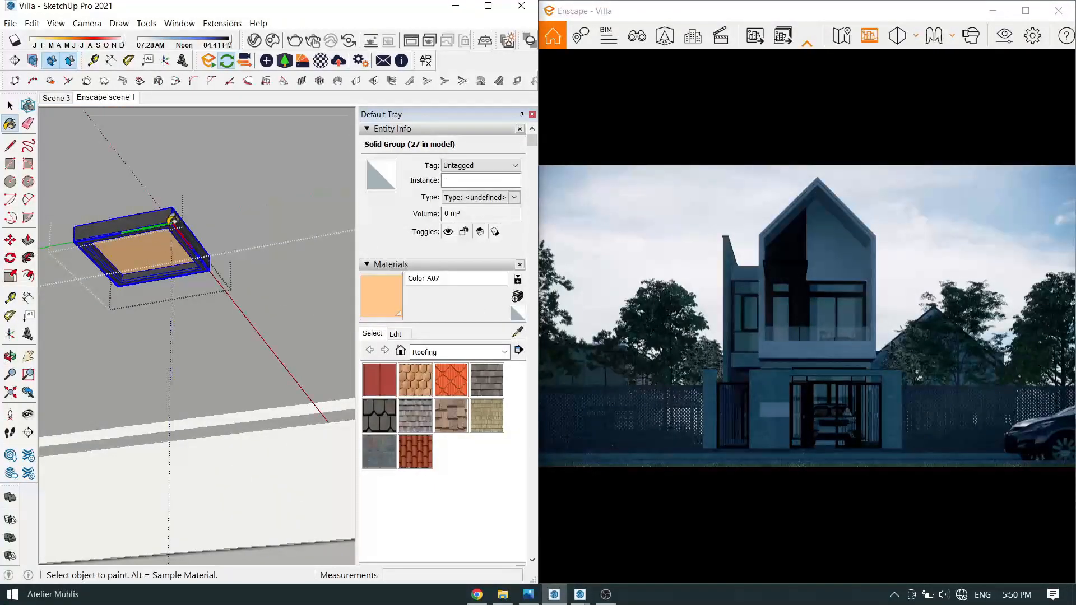
text(emissive)
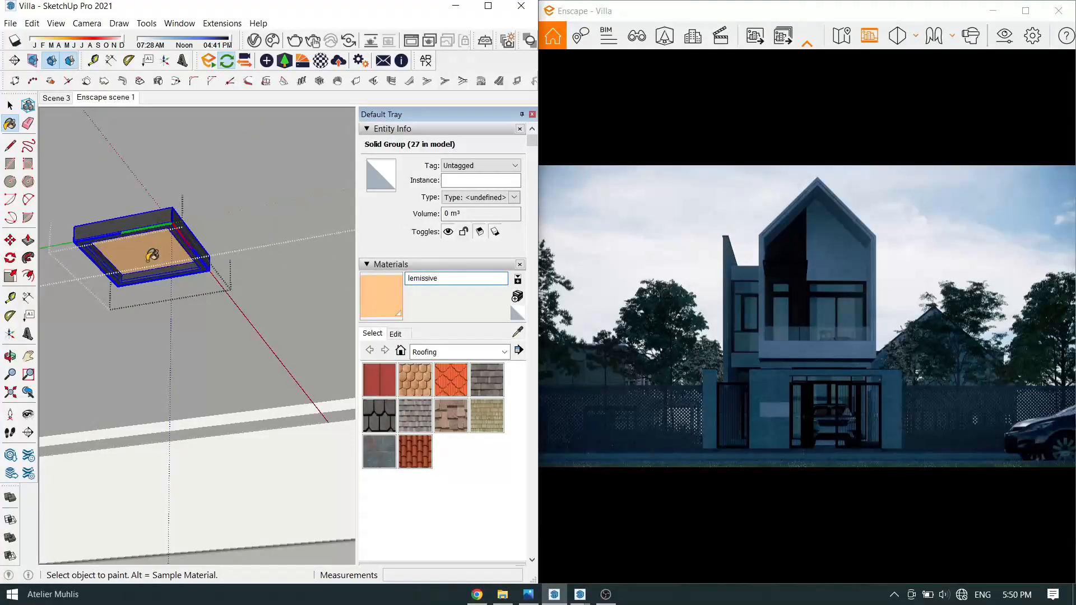
- Draw a vertical guide line down from the ceiling lamp's panel and place an Enscape rect light just below the lamp
middle_drag(151, 253, 154, 269)
key(l)
click(152, 474)
key(space)
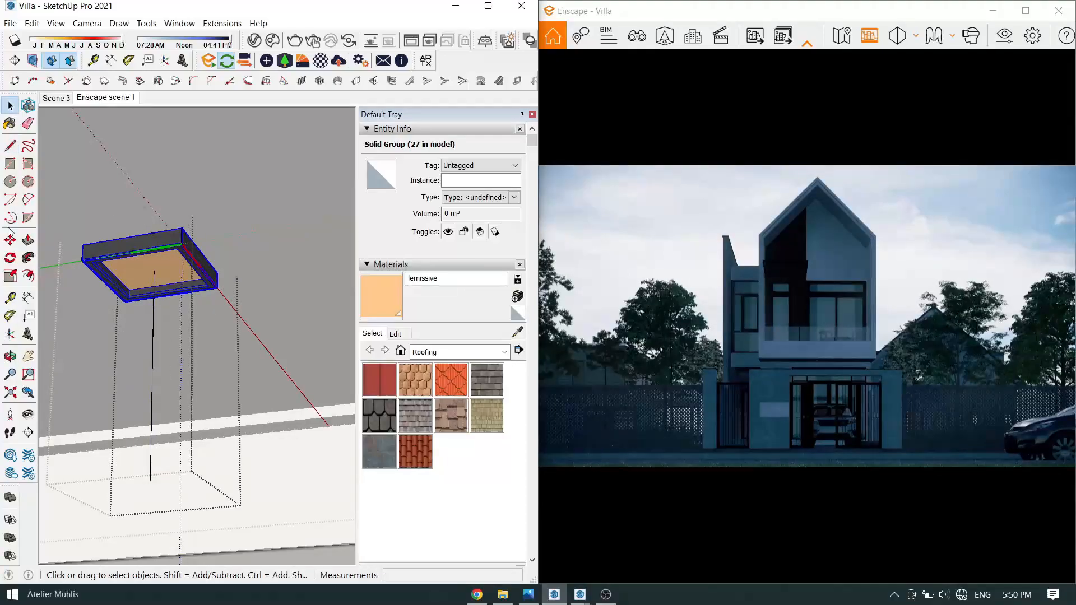
click(250, 63)
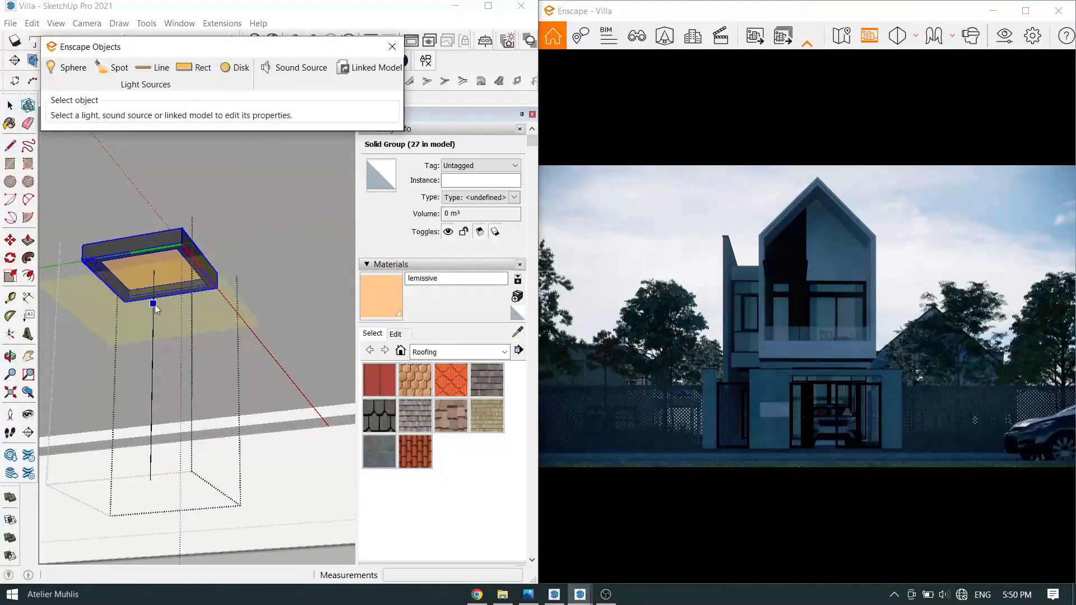
click(154, 313)
click(153, 337)
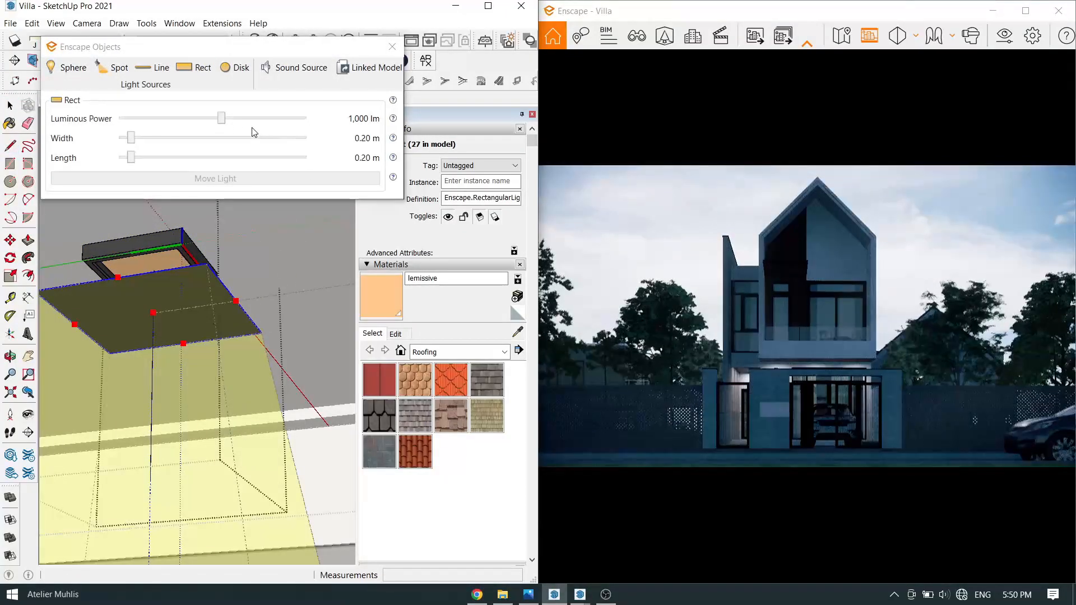
- Fine-tune the rect light's luminous power and leave the ceiling lamp group
drag(221, 118, 226, 118)
click(387, 282)
click(193, 290)
mouse_move(216, 241)
middle_down()
mouse_move(229, 234)
mouse_move(207, 230)
middle_up()
drag(227, 123, 223, 123)
middle_drag(211, 255, 262, 325)
key(space)
click(262, 255)
click(229, 348)
scroll(261, 325, down, 6)
click(261, 325)
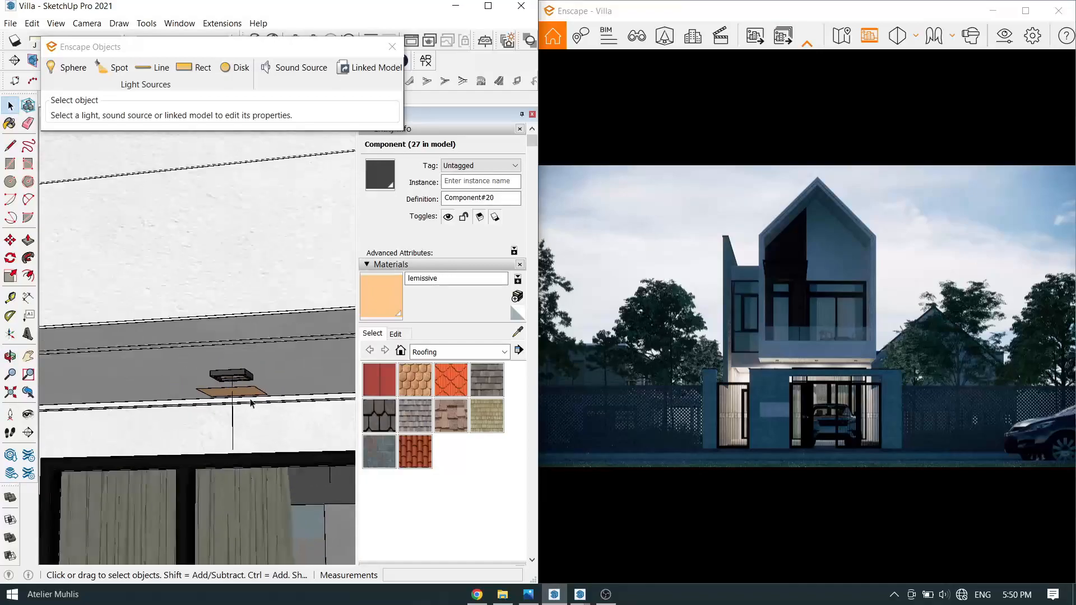
- Open the house group and hide the large upper-floor balcony window
scroll(258, 325, down, 5)
mouse_move(257, 252)
middle_down()
mouse_move(253, 324)
mouse_move(221, 354)
middle_up()
middle_drag(221, 307, 275, 343)
right_click(275, 344)
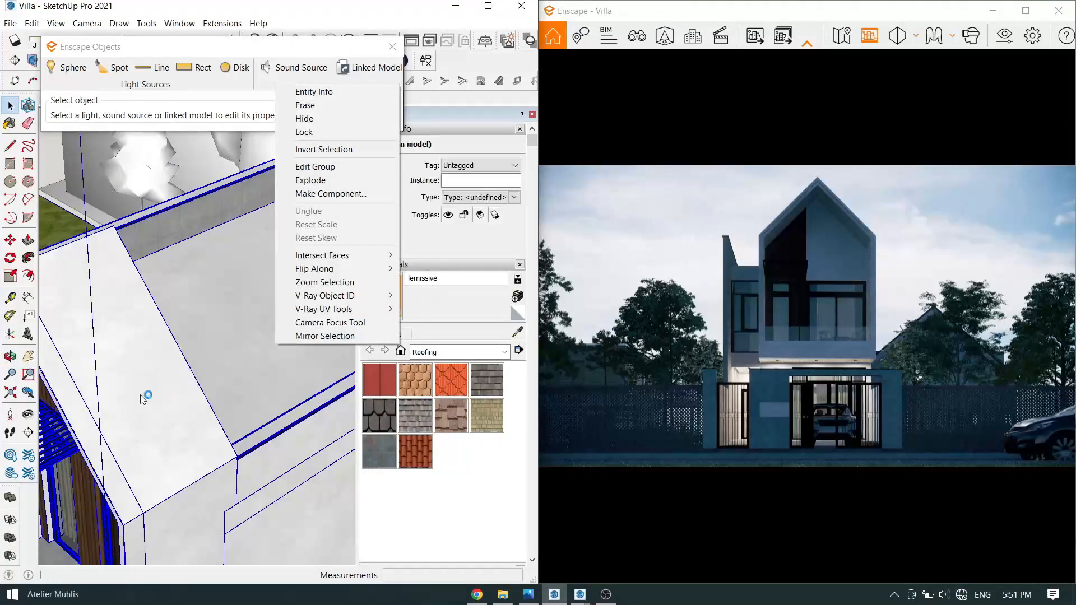
click(153, 399)
middle_drag(153, 399, 251, 450)
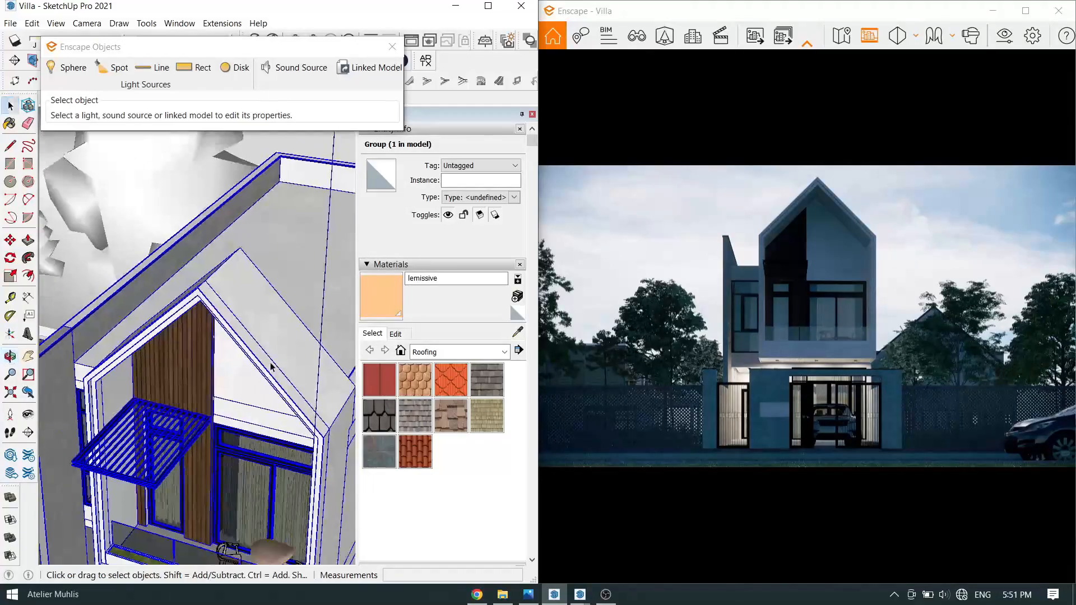
scroll(251, 452, up, 2)
double_click(262, 462)
right_click(271, 471)
click(315, 243)
- Hide the curtains behind the upper-floor balcony opening, and undo that hide
right_click(277, 440)
click(271, 463)
double_click(267, 474)
key(Escape)
middle_drag(266, 473, 274, 258)
right_click(267, 348)
click(302, 124)
scroll(270, 264, down, 2)
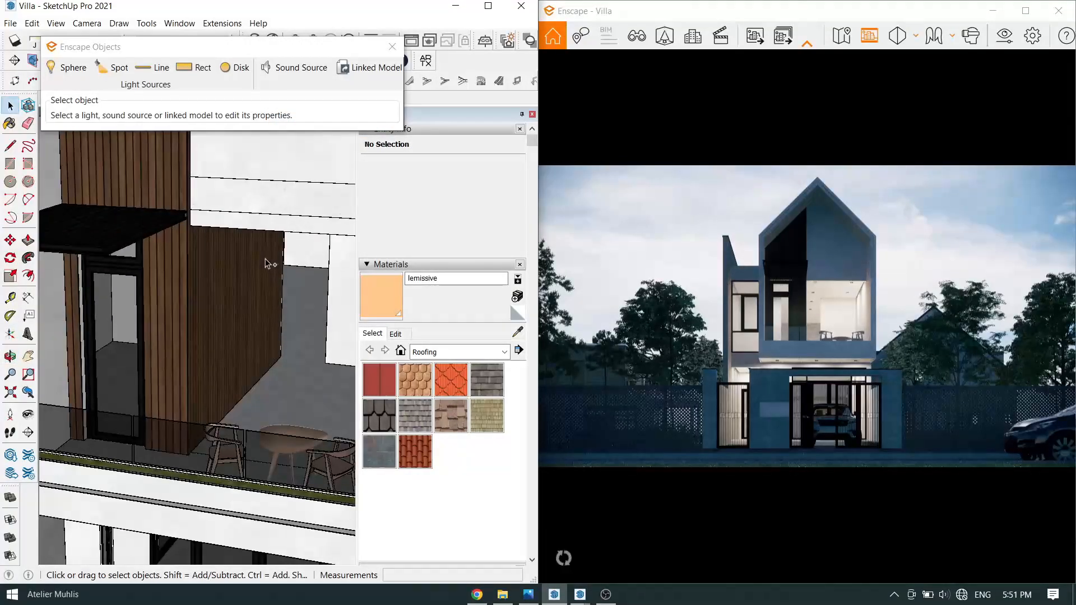
key(ctrl+z)
- Delete part of the upper-floor curtains and scale the remaining curtain to 0.70 along the red axis
double_click(244, 321)
click(273, 413)
middle_drag(245, 320, 286, 415)
key(Delete)
click(311, 368)
key(s)
scroll(255, 365, up, 5)
drag(252, 365, 306, 368)
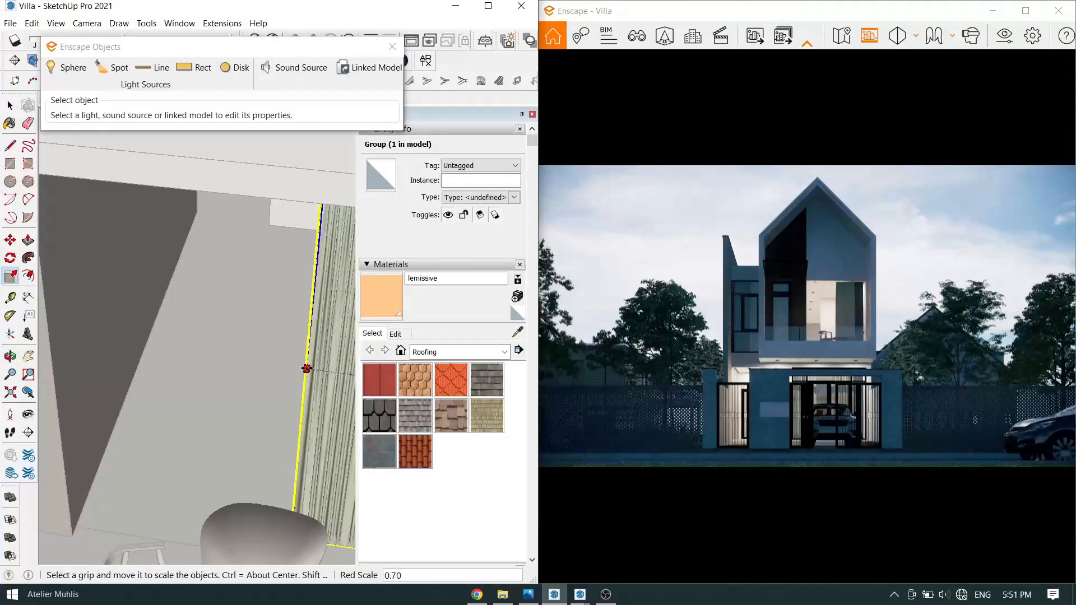
scroll(306, 368, down, 3)
middle_drag(306, 367, 283, 404)
key(space)
- Sample the light curtain's Two Sided material and set its opacity to 65
scroll(313, 393, up, 2)
click(306, 357)
click(396, 334)
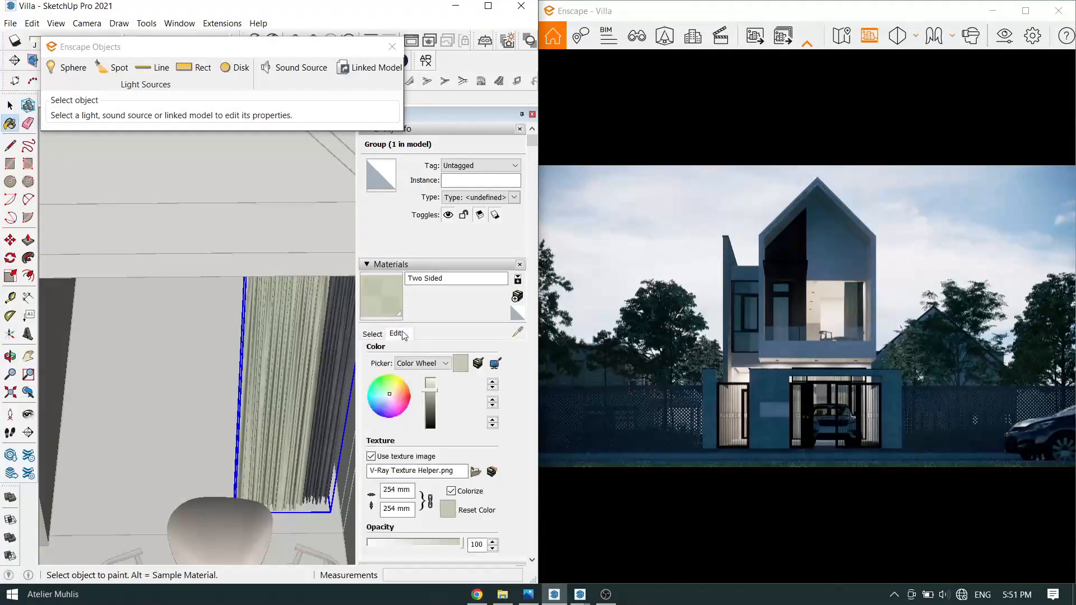
scroll(458, 486, down, 3)
drag(440, 410, 429, 408)
scroll(289, 400, up, 2)
middle_drag(289, 399, 266, 403)
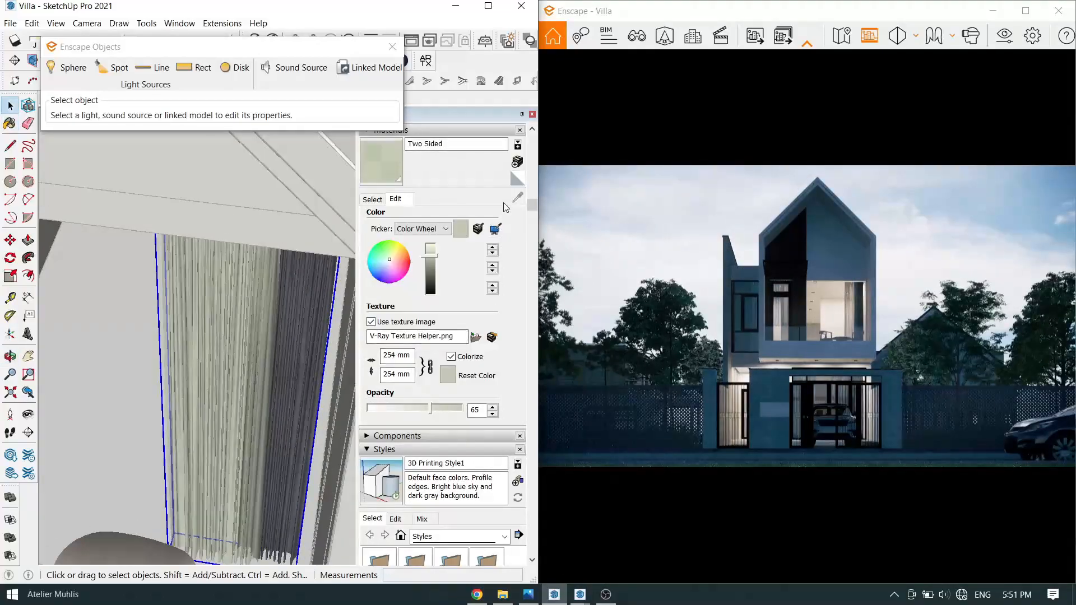
- Sample the dark curtain's vray_arch0702 material and set its opacity to 81
click(372, 199)
alt+click(314, 339)
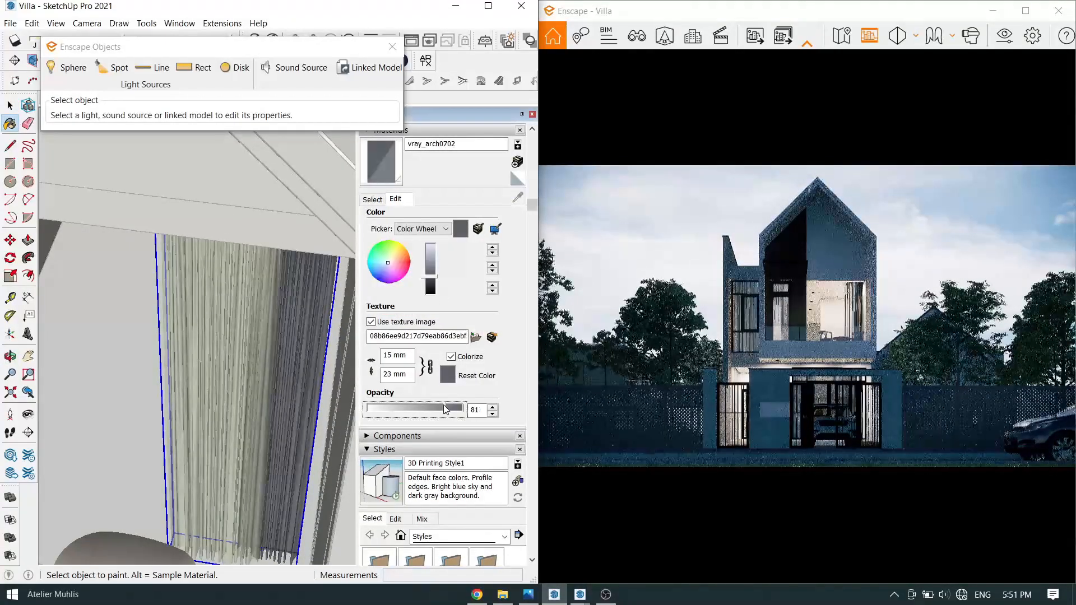
scroll(258, 355, down, 3)
key(space)
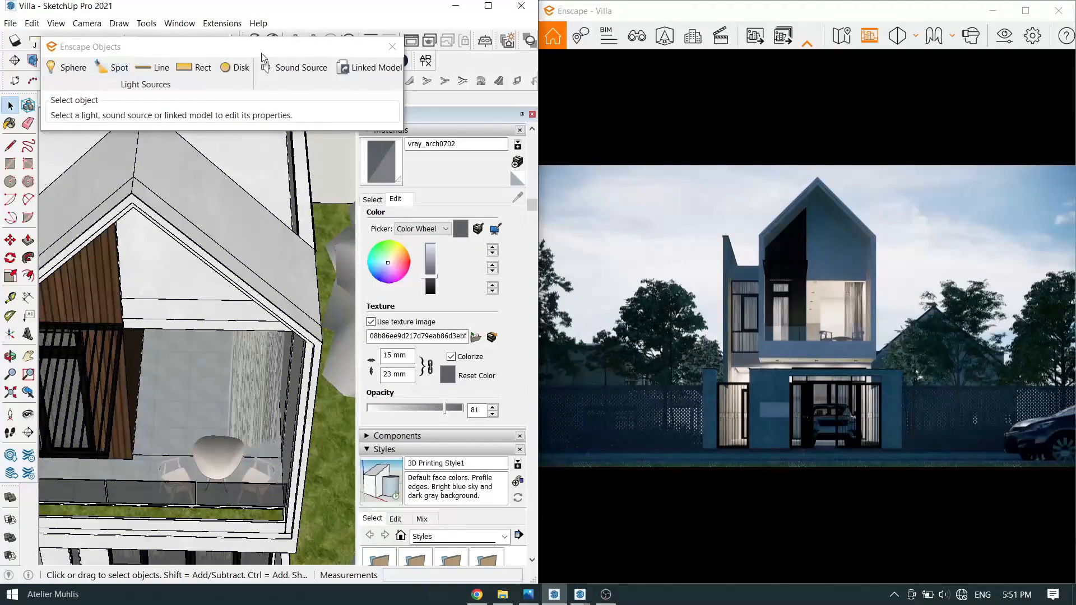
- Close the Enscape Objects window and unhide all hidden parts inside the open house group
click(390, 47)
click(14, 25)
mouse_move(31, 25)
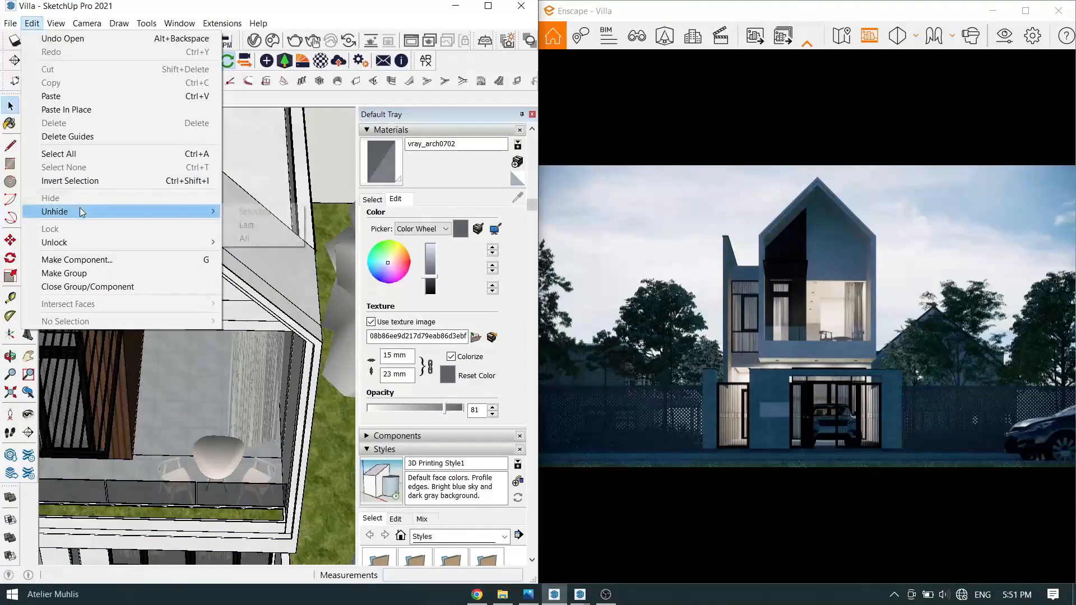
mouse_move(81, 211)
click(253, 238)
- Draw a short vertical guide line at the base of the balcony's wood cladding
mouse_move(261, 325)
middle_down()
mouse_move(226, 319)
mouse_move(132, 207)
mouse_move(264, 235)
mouse_move(286, 255)
mouse_move(263, 351)
mouse_move(240, 263)
mouse_move(277, 150)
mouse_move(300, 321)
mouse_move(259, 396)
middle_up()
scroll(133, 207, up, 2)
scroll(286, 254, down, 3)
scroll(241, 264, up, 3)
scroll(247, 236, down, 5)
scroll(247, 236, up, 4)
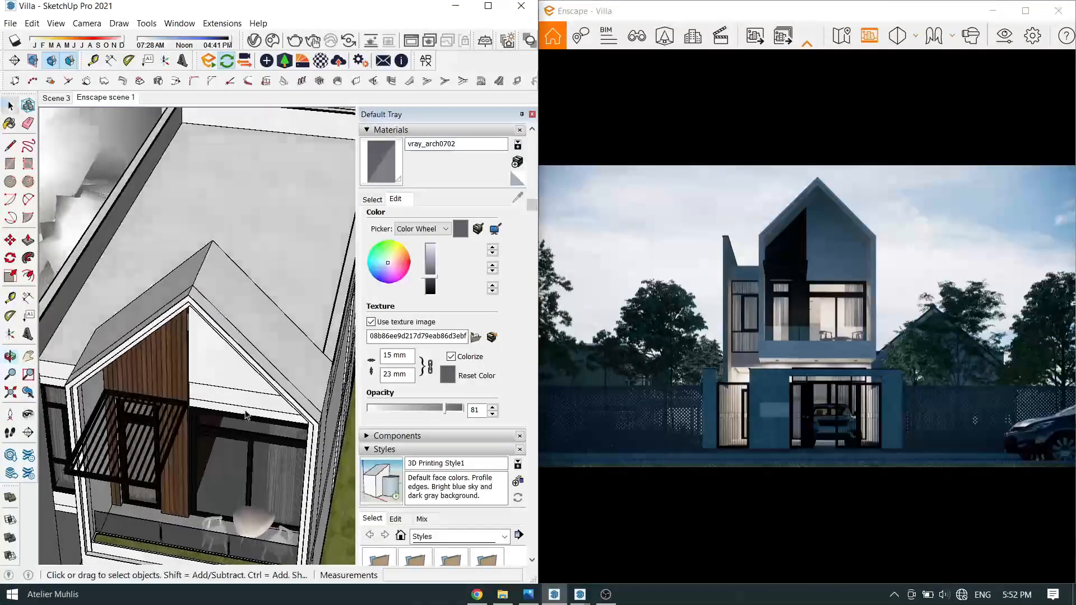
scroll(208, 435, up, 4)
middle_drag(187, 465, 171, 458)
scroll(176, 460, down, 4)
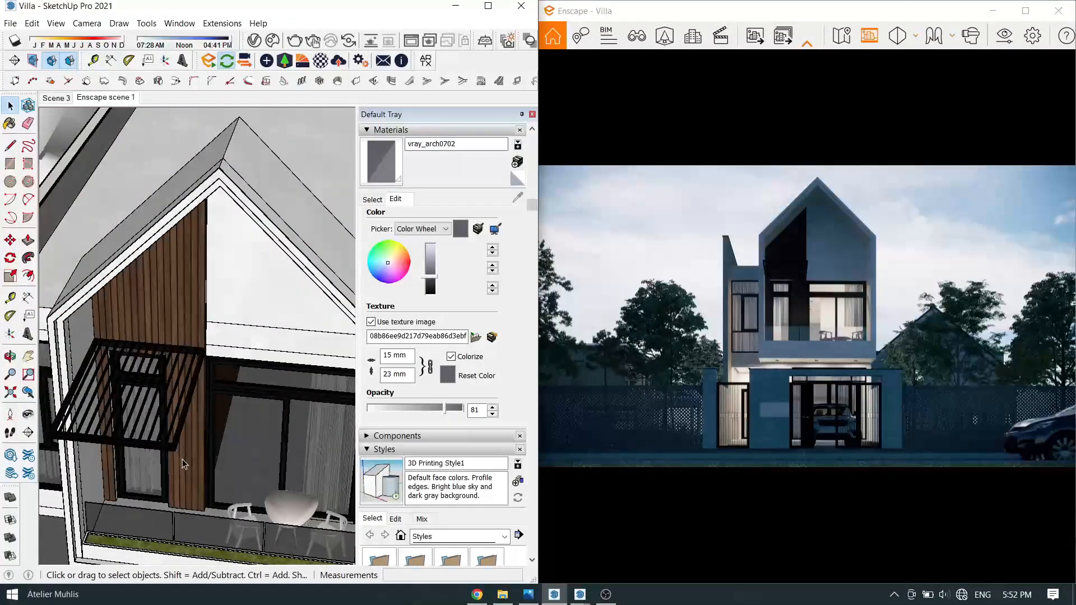
scroll(185, 464, up, 3)
scroll(128, 530, up, 3)
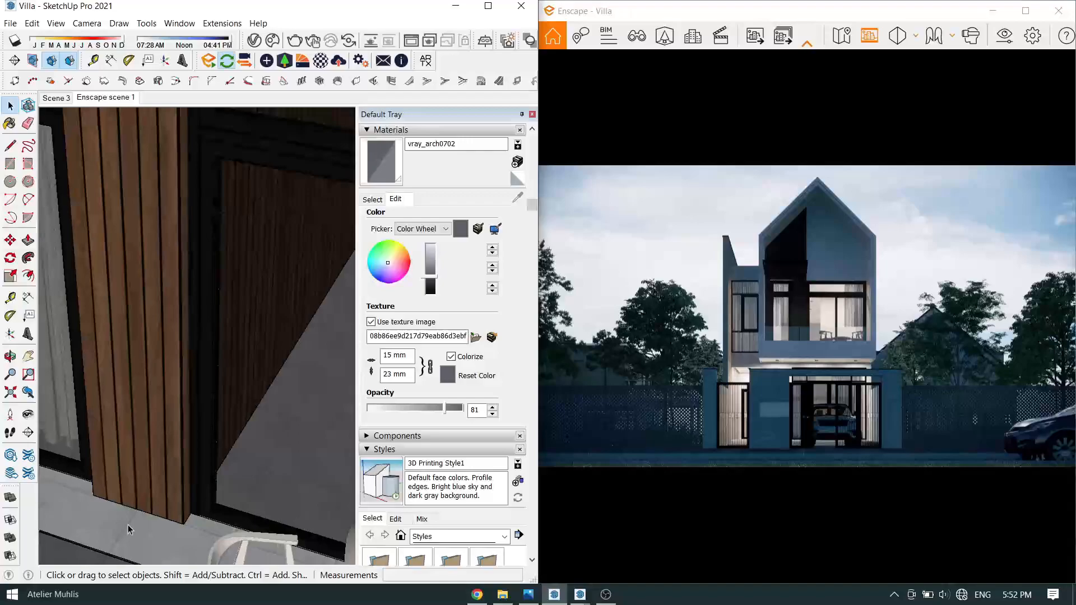
key(space)
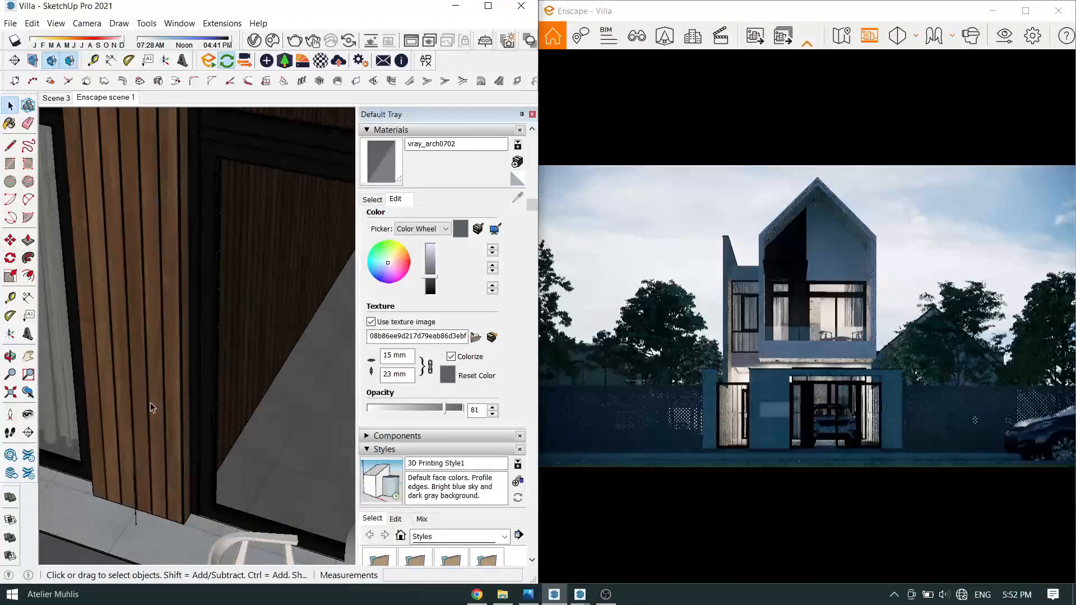
- Place an upward Enscape spot light at the cladding's base, with 18 cd luminous intensity and a 46.4° beam angle
click(264, 60)
scroll(137, 540, up, 3)
click(134, 502)
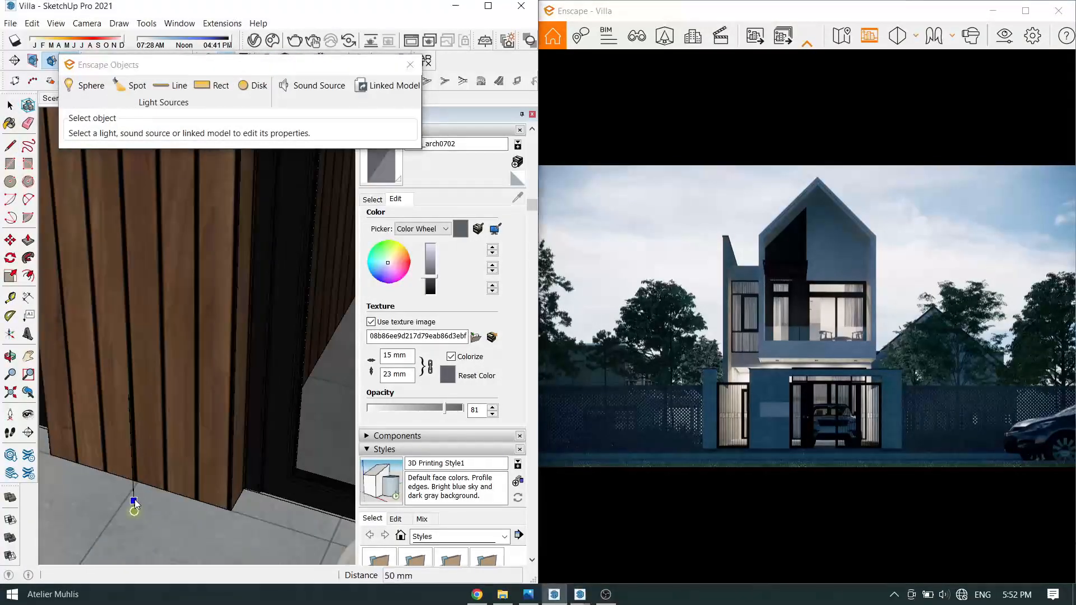
click(132, 473)
drag(229, 139, 218, 160)
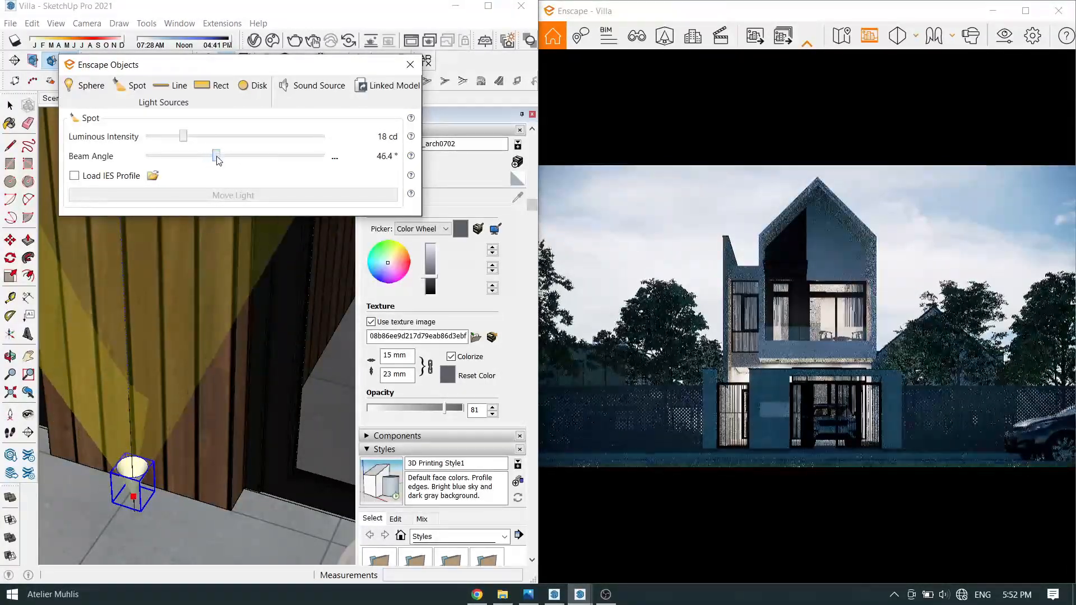
- Load the 21.ies profile from the Best IES 3 folder into the cladding's spot light and set its luminous intensity to 1,002 cd
click(153, 176)
click(129, 329)
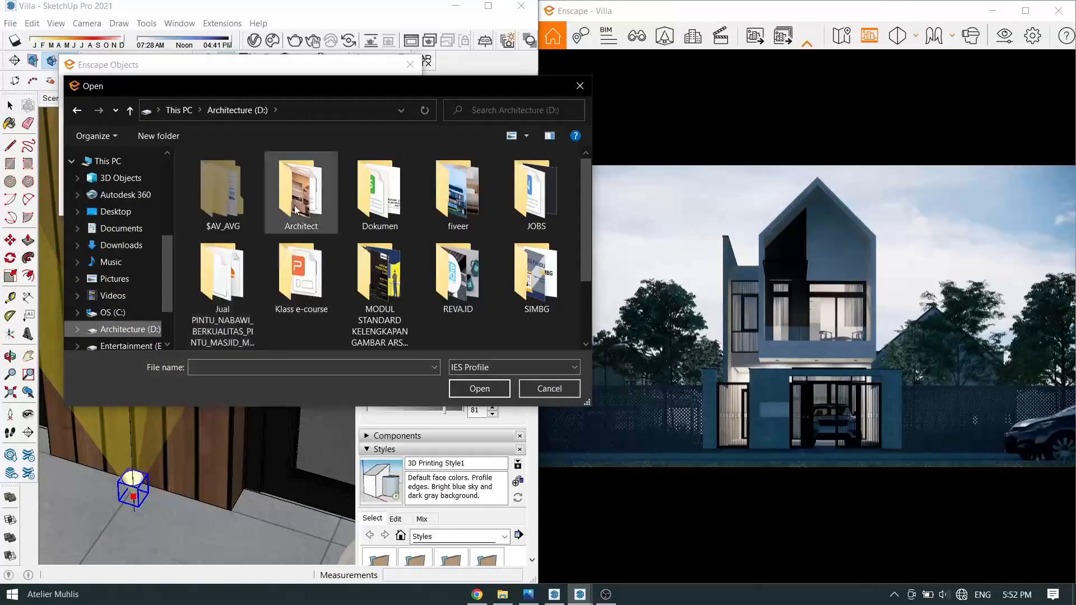
double_click(295, 217)
scroll(440, 321, down, 2)
double_click(456, 213)
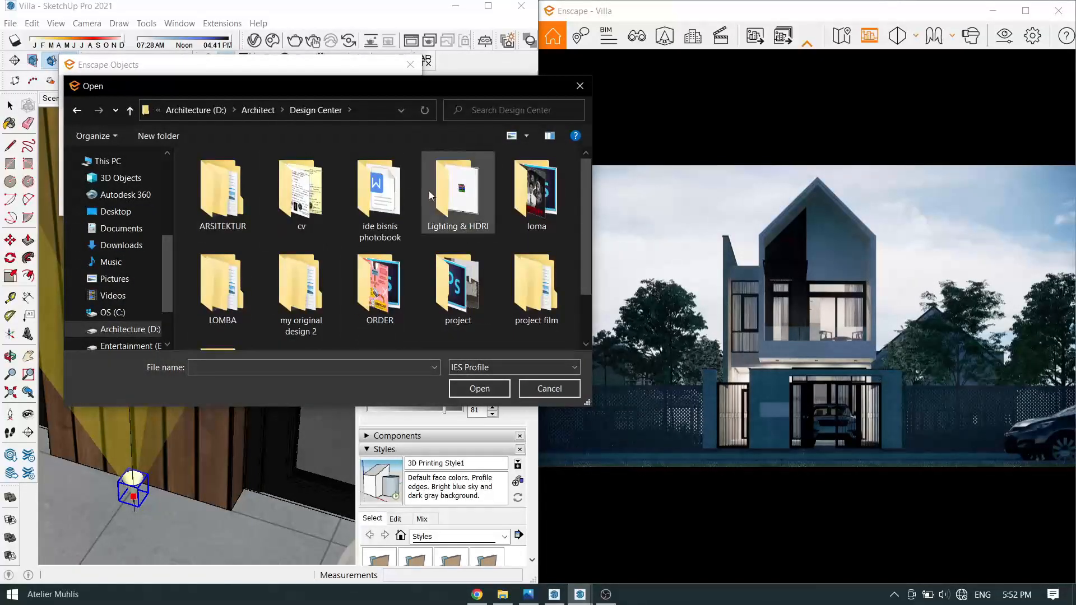
double_click(431, 190)
double_click(314, 179)
double_click(275, 209)
scroll(281, 257, down, 4)
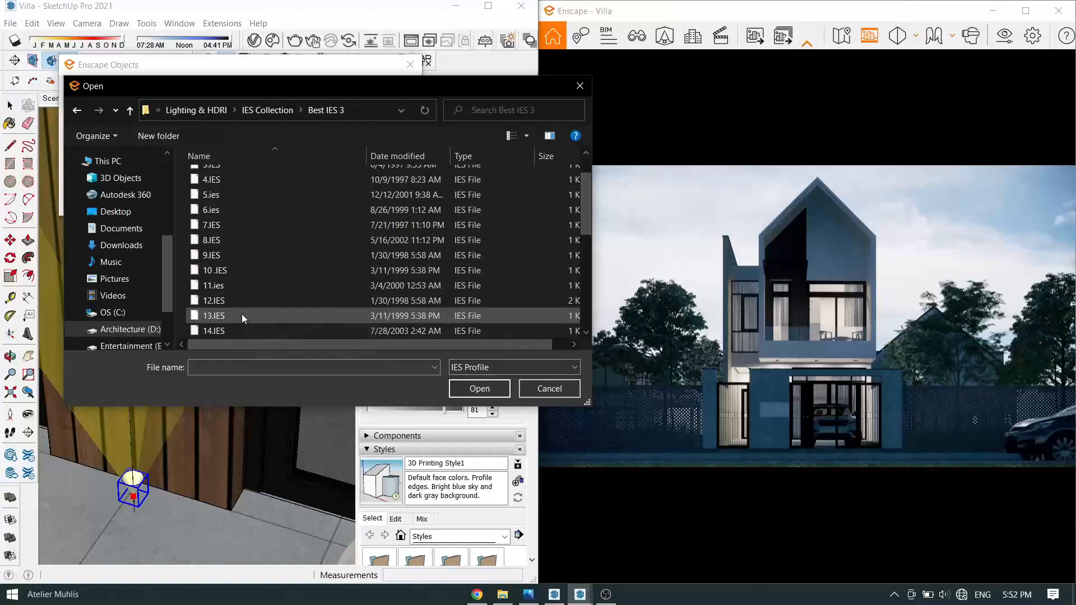
click(479, 388)
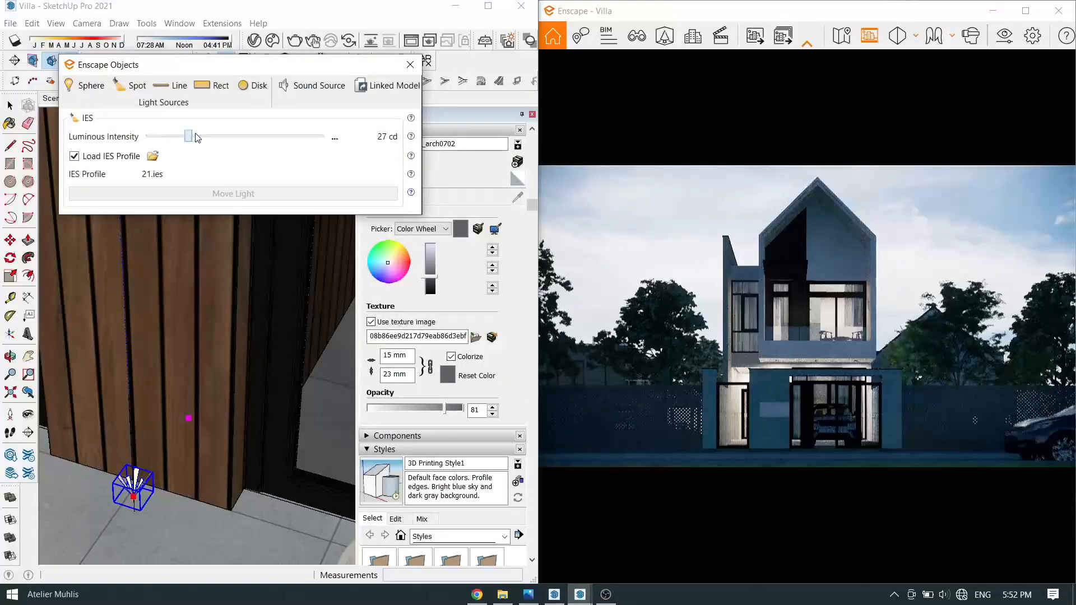
drag(172, 140, 235, 139)
scroll(187, 370, down, 1)
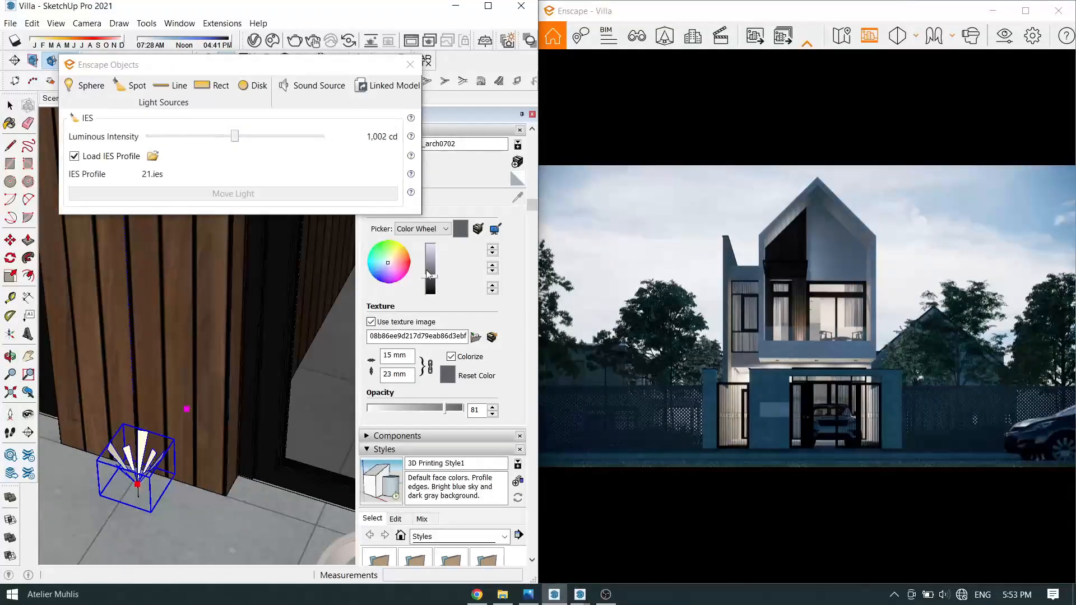
- Close the Enscape Objects window and paint the cladding's IES light with Color C02 from the Colors collection
click(410, 64)
click(372, 198)
click(460, 217)
click(437, 264)
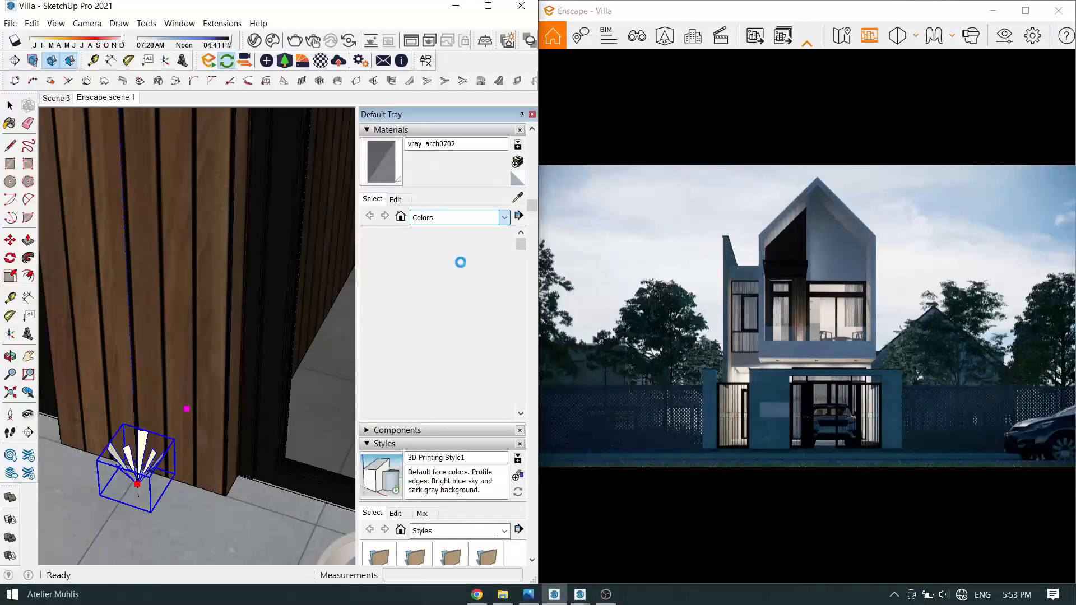
scroll(145, 441, down, 3)
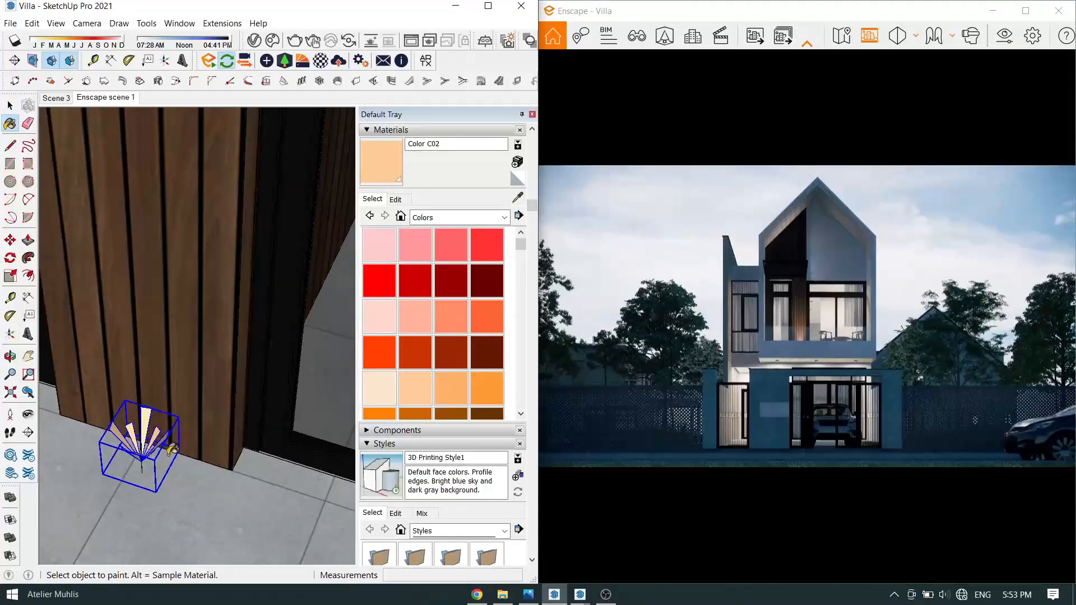
scroll(191, 449, down, 14)
key(space)
- Place an upward-facing Enscape rectangular light on the ledge of the slot in the front fence wall
scroll(188, 448, up, 8)
mouse_move(188, 448)
middle_down()
mouse_move(204, 444)
mouse_move(151, 426)
mouse_move(222, 444)
mouse_move(154, 366)
mouse_move(172, 411)
middle_up()
scroll(194, 439, up, 4)
scroll(221, 443, down, 3)
scroll(212, 448, up, 4)
scroll(157, 387, down, 1)
scroll(171, 404, up, 4)
key(m)
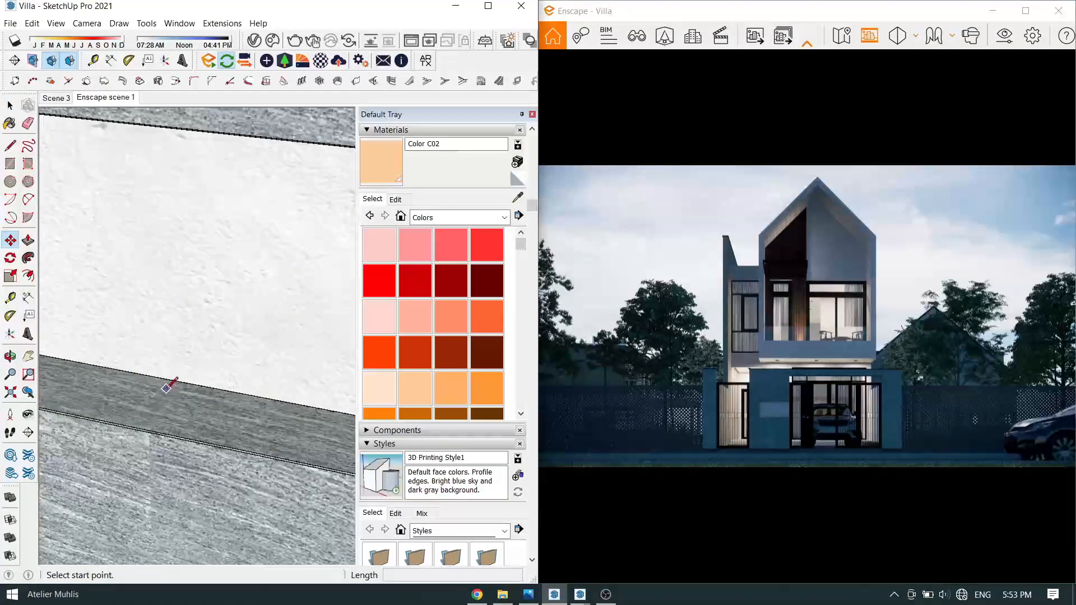
click(268, 62)
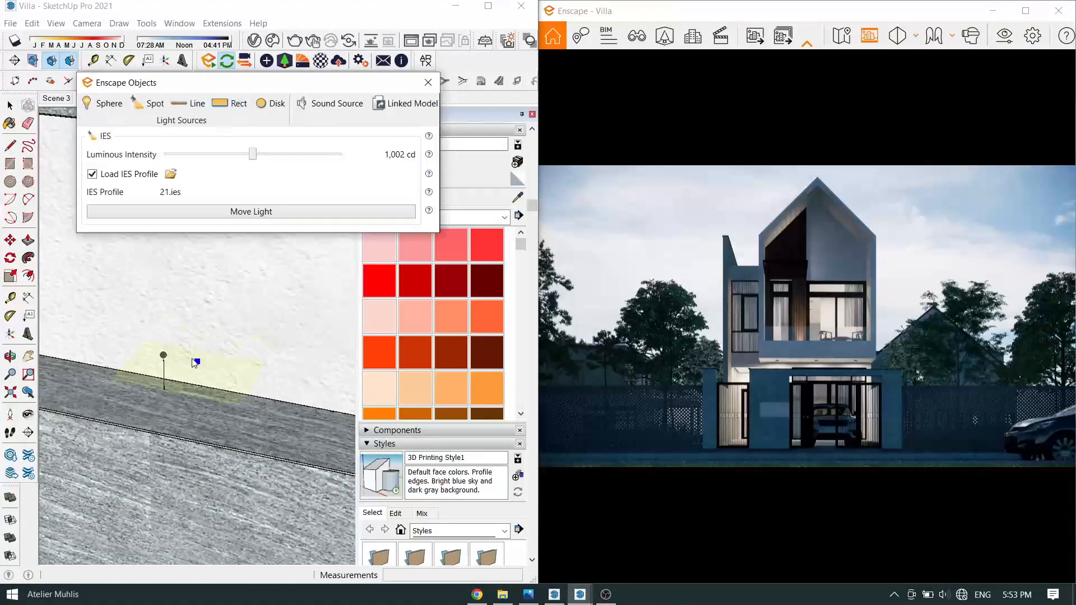
click(166, 383)
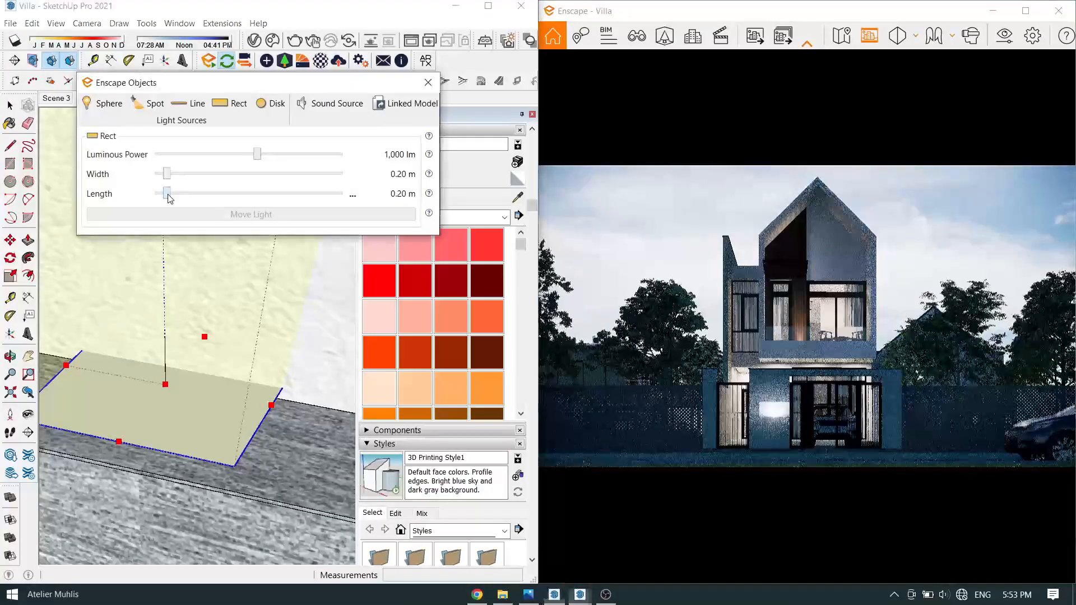
- Set the rectangular light to 22 lm and 0.94 m length, narrow its width to fit the slot, and close its settings
drag(165, 194, 213, 194)
drag(251, 155, 210, 155)
middle_drag(271, 370, 274, 233)
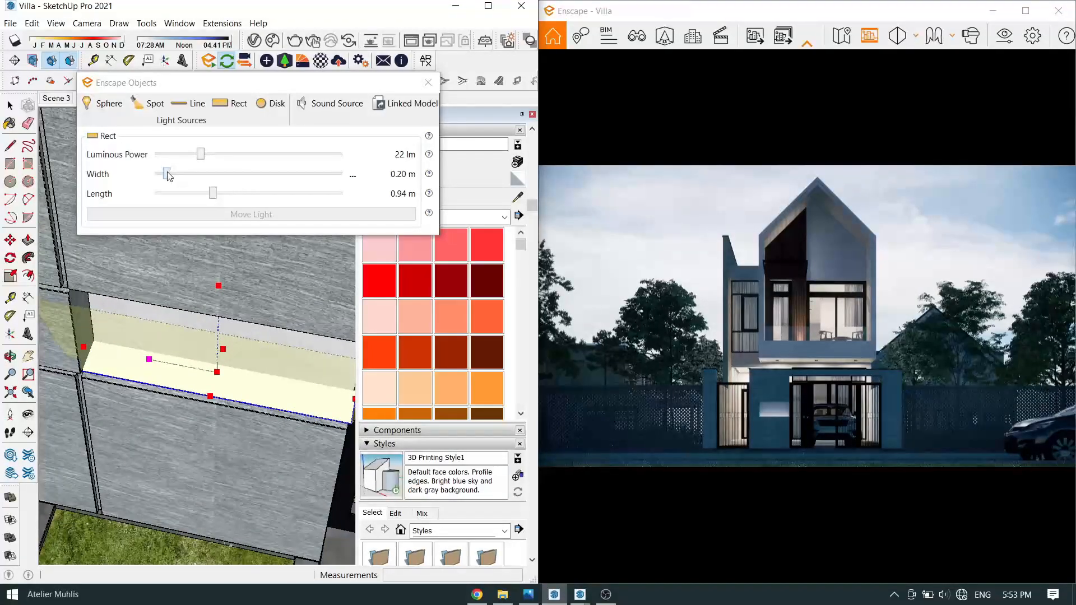
drag(168, 174, 159, 174)
middle_drag(216, 300, 168, 312)
scroll(168, 317, down, 1)
click(429, 82)
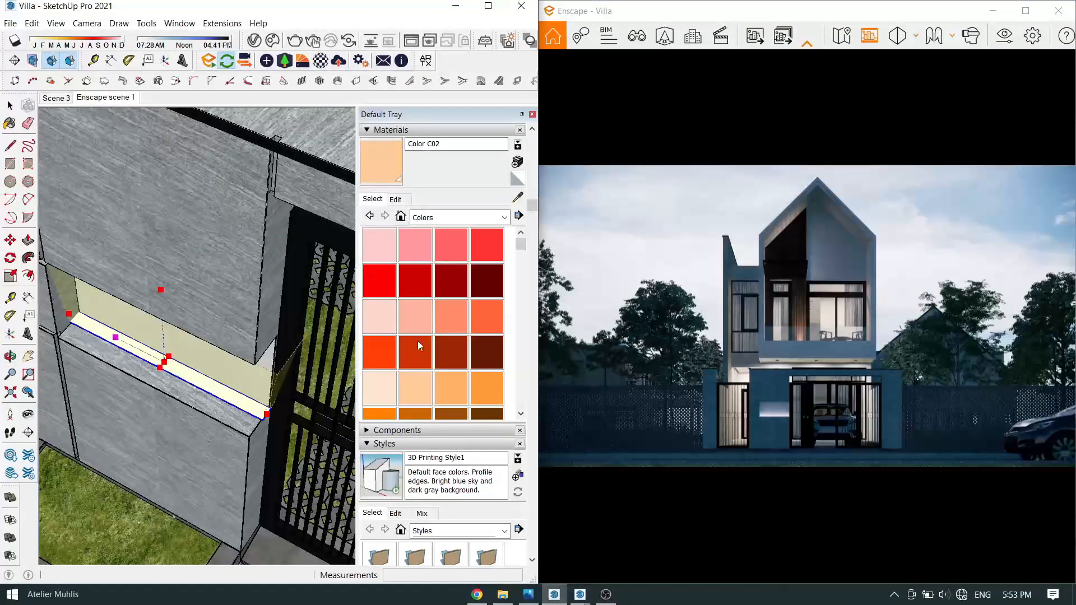
- Paint the fence slot's rectangular light with Color C03
click(223, 385)
key(space)
mouse_move(222, 376)
middle_down()
mouse_move(192, 308)
mouse_move(209, 372)
mouse_move(141, 363)
middle_up()
scroll(194, 320, down, 5)
scroll(141, 363, down, 1)
scroll(227, 399, down, 4)
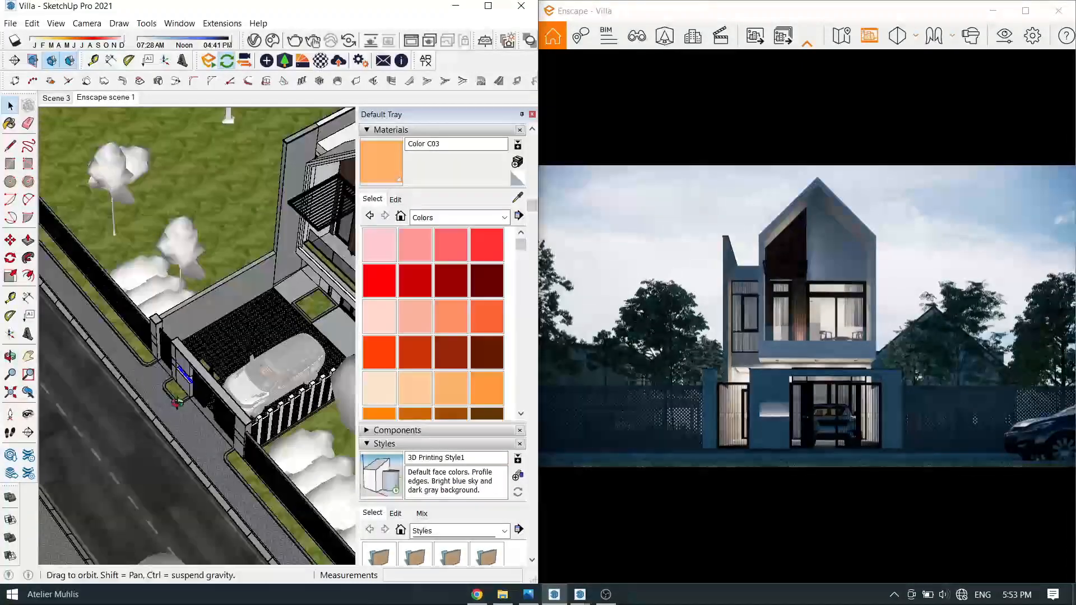
right_drag(762, 353, 760, 381)
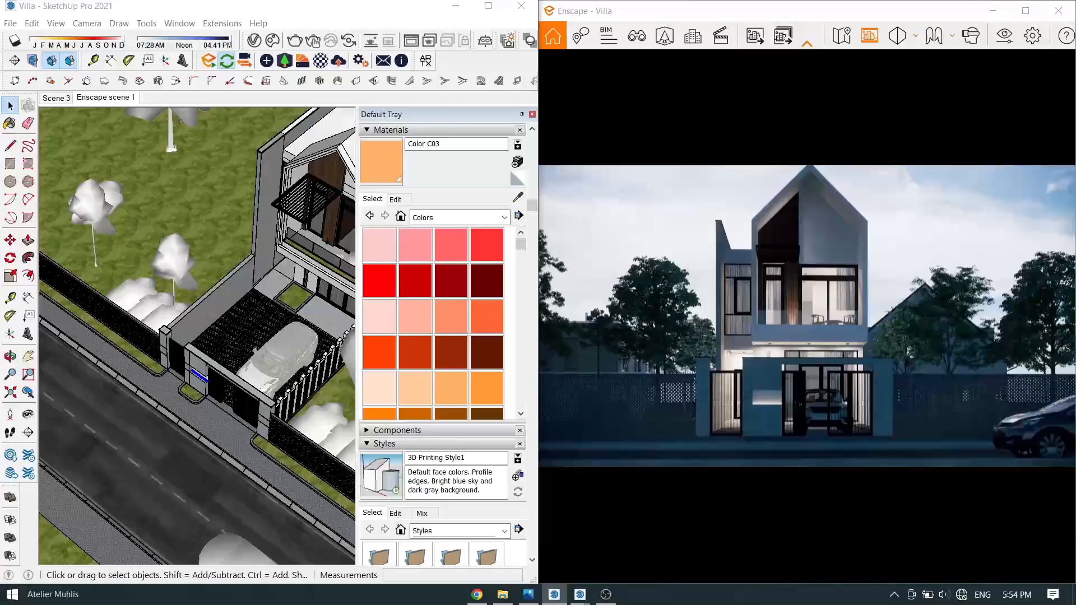
- Copy the background building to additional positions behind the villa to fill the backdrop
middle_drag(211, 367, 206, 389)
scroll(250, 251, down, 6)
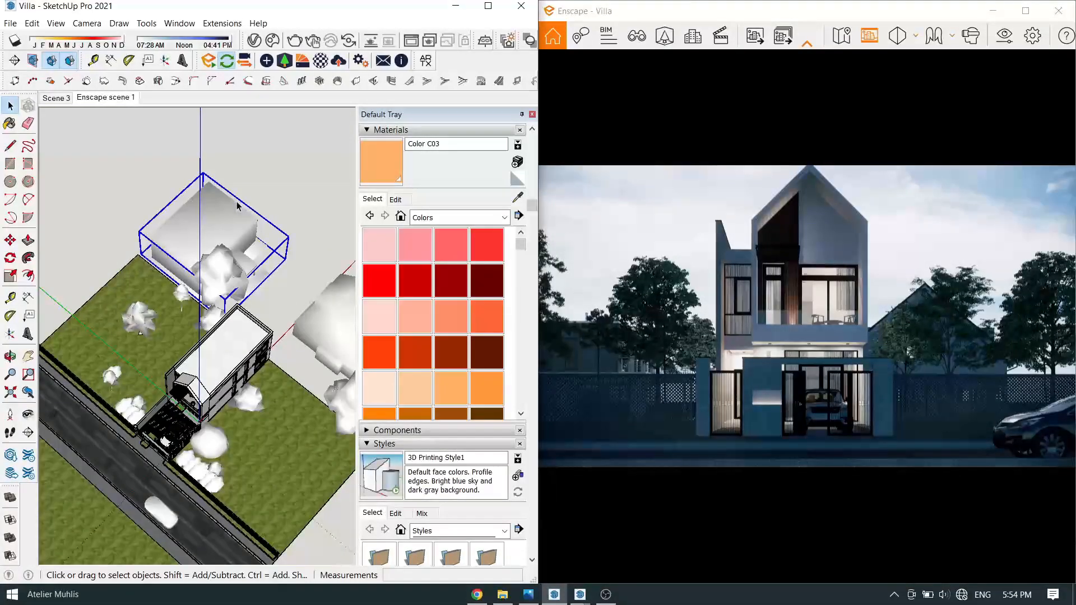
key(m)
click(238, 205)
scroll(236, 202, down, 3)
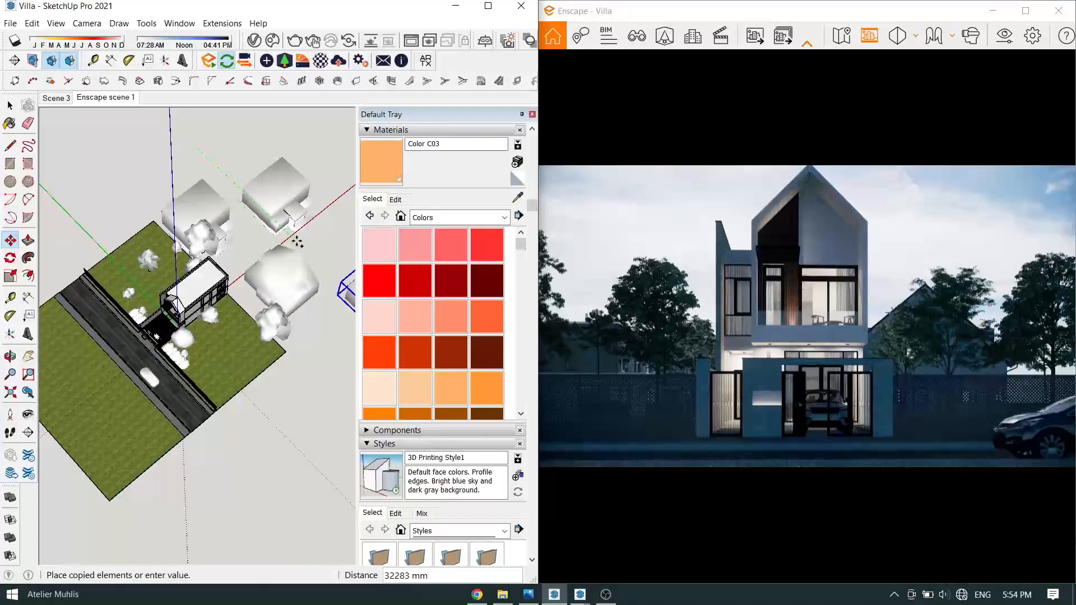
middle_drag(312, 303, 349, 292)
key(space)
- Copy the balcony's IES light to the carport's grass strip, at the base of the side fence beside the car
scroll(157, 354, up, 8)
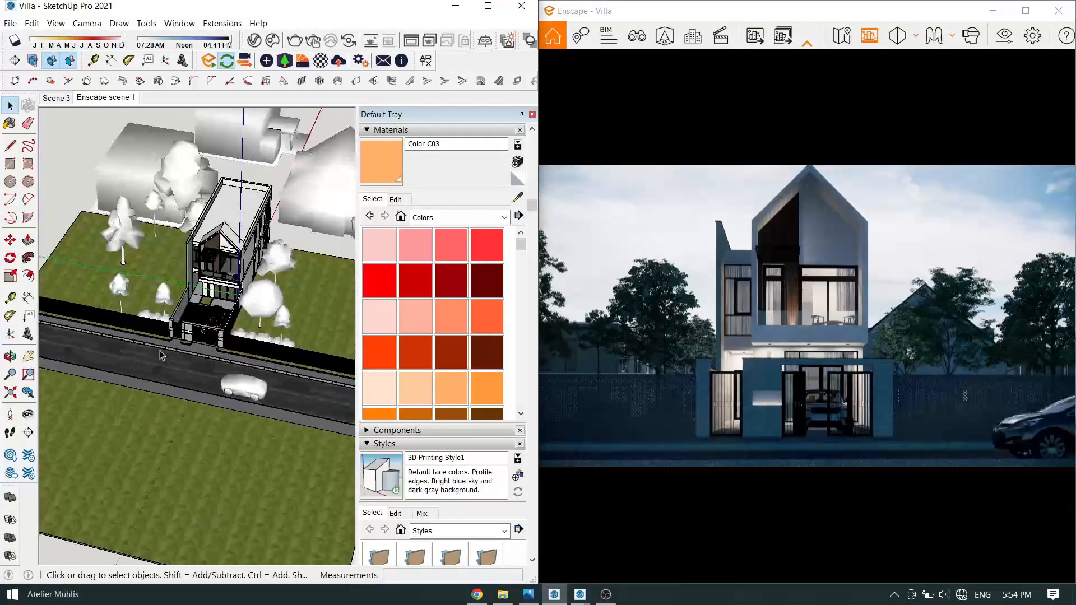
mouse_move(223, 185)
middle_down()
mouse_move(247, 220)
mouse_move(245, 259)
mouse_move(306, 300)
middle_up()
scroll(246, 219, up, 3)
scroll(306, 300, down, 4)
scroll(280, 325, up, 4)
middle_drag(213, 359, 207, 322)
scroll(154, 236, up, 12)
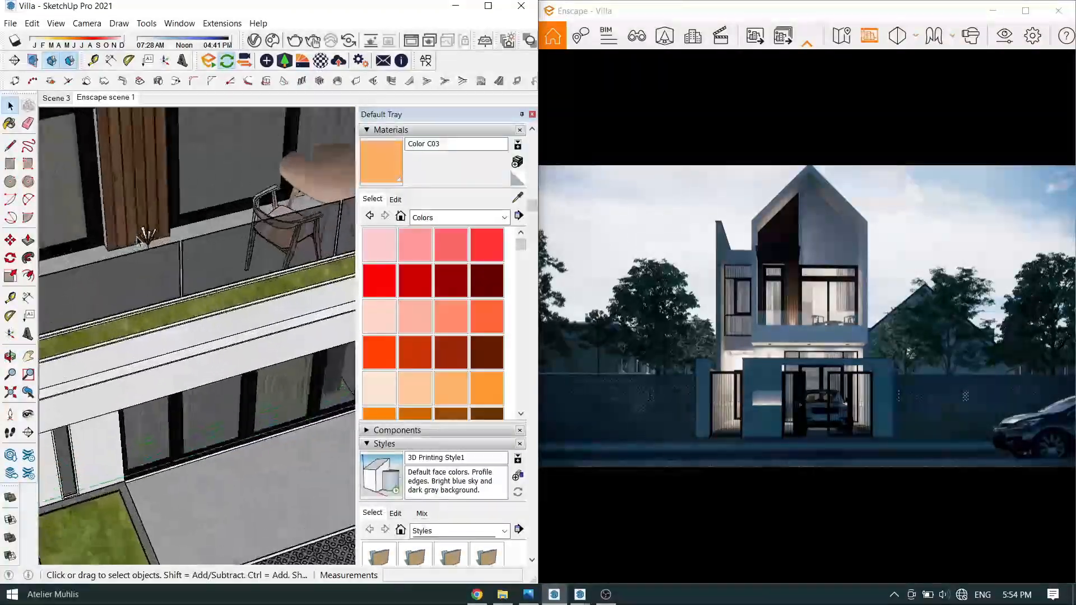
scroll(161, 242, down, 8)
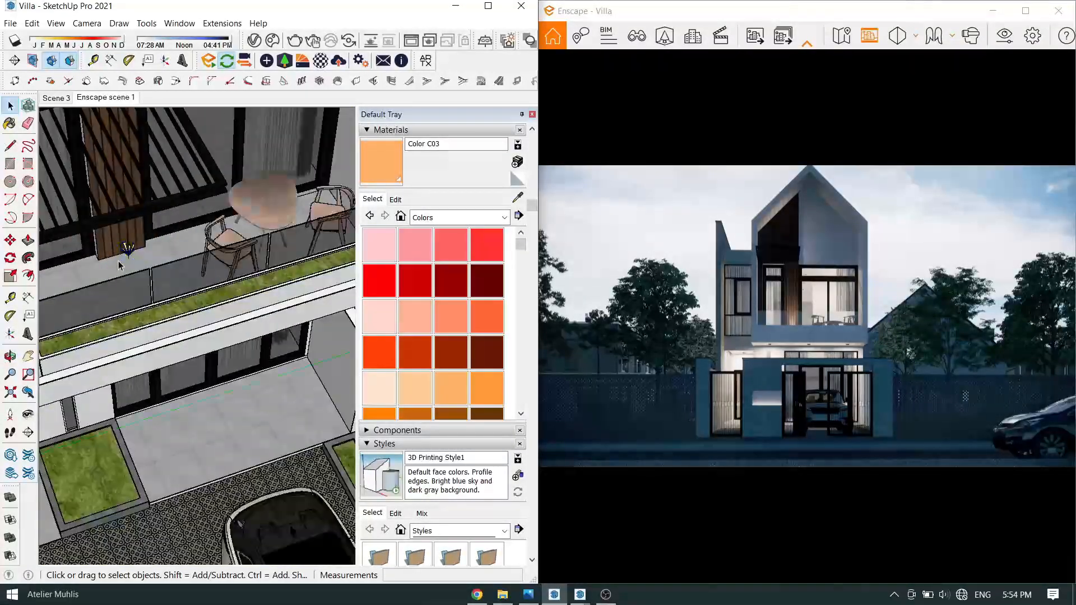
scroll(261, 395, up, 8)
scroll(264, 397, up, 2)
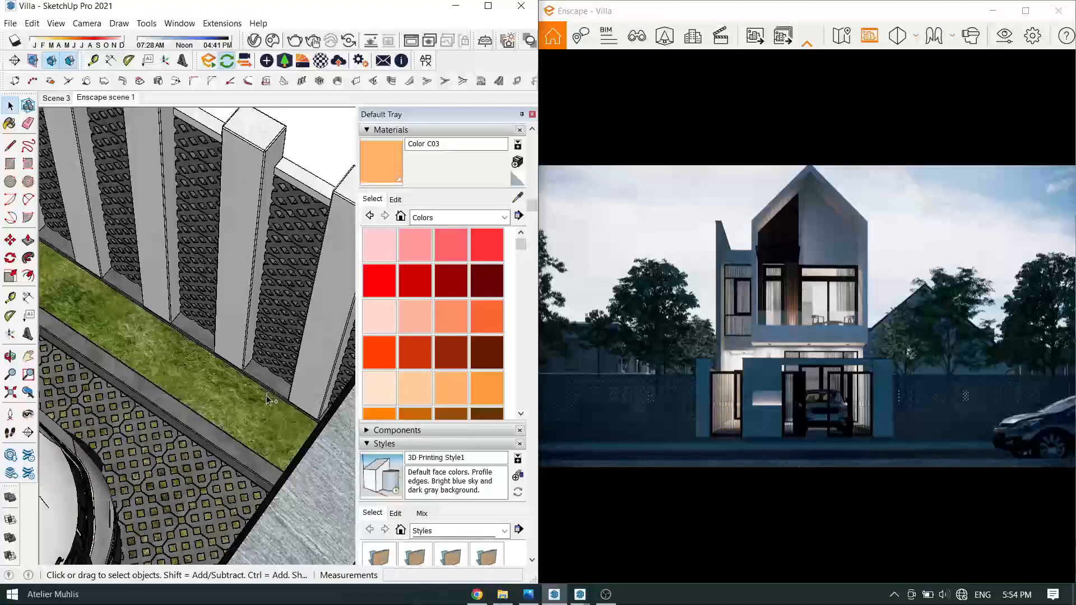
click(277, 403)
scroll(264, 420, up, 3)
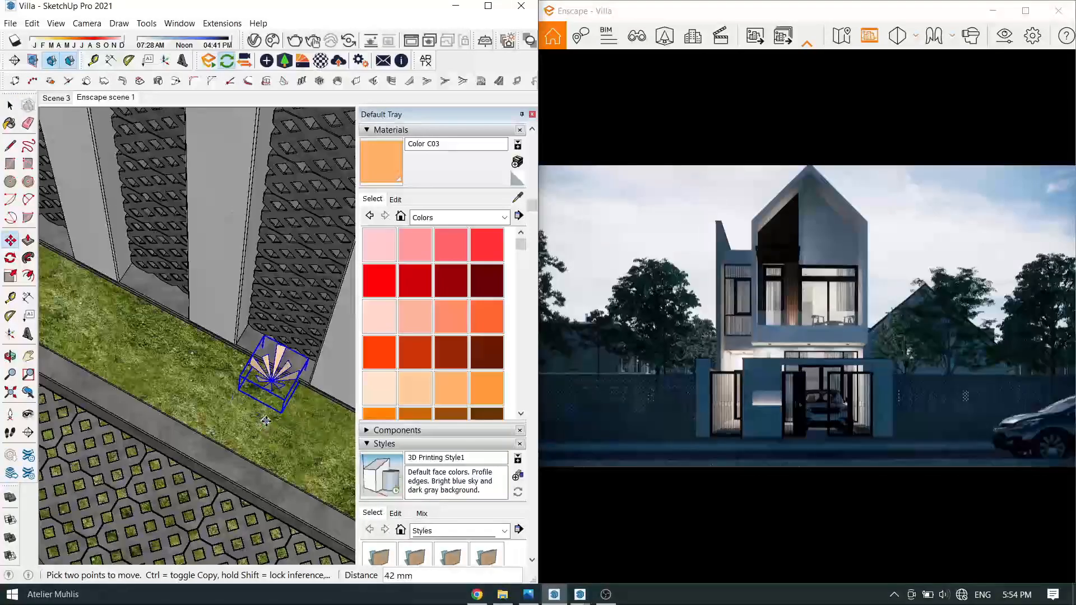
- Array copies of the IES light along the grass strip, one for each gap between the side fence's pillars
scroll(266, 421, down, 5)
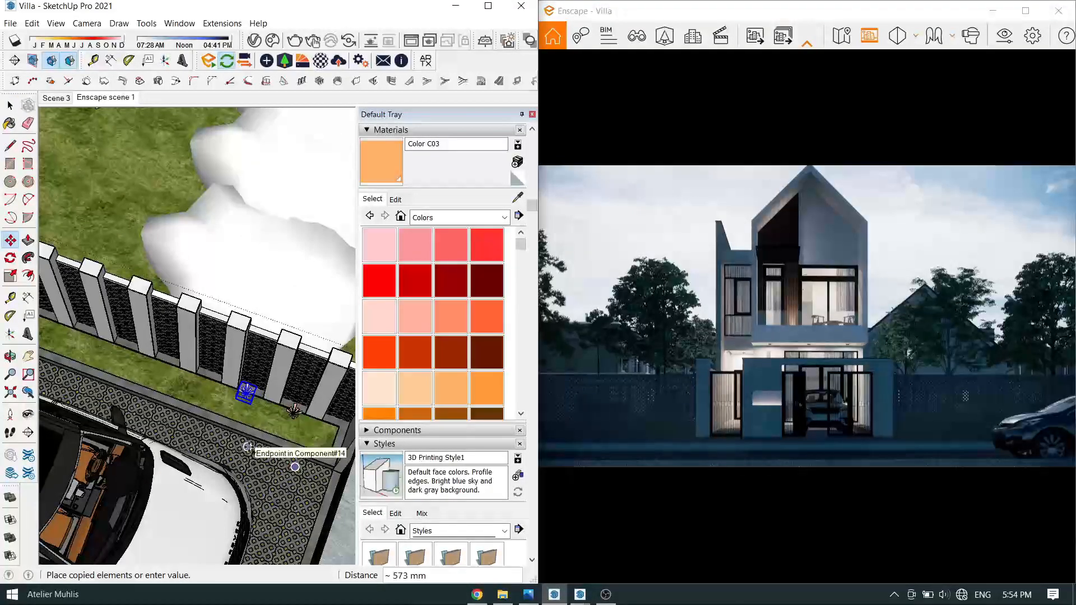
key(Return)
scroll(267, 468, down, 4)
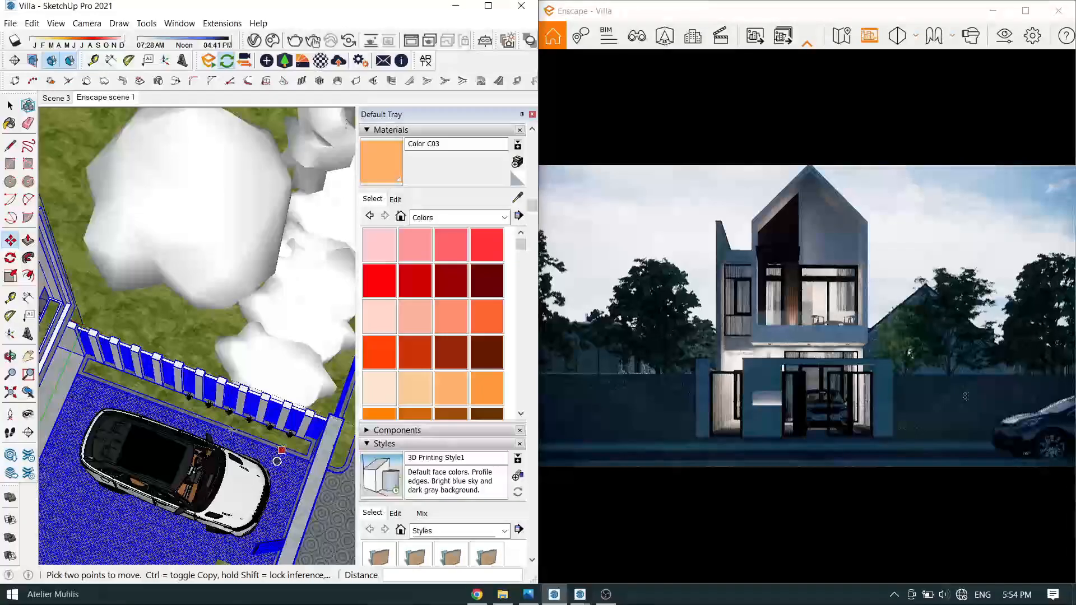
- Move the misaligned IES light copies individually by about 146 mm and 63 mm to align them with the side fence's gaps
key(space)
scroll(161, 372, up, 6)
click(256, 388)
scroll(281, 416, down, 4)
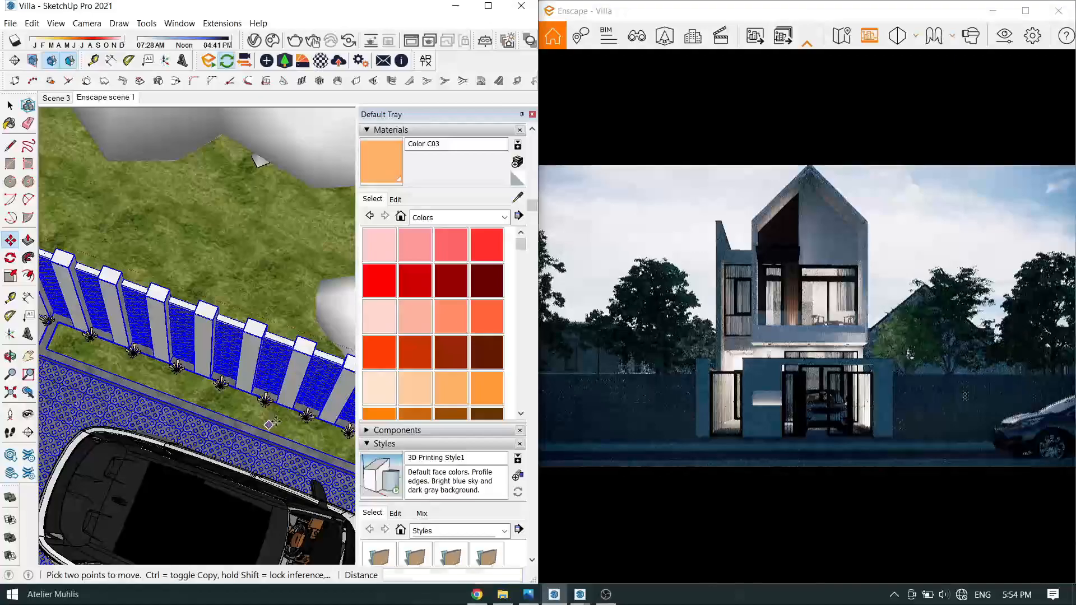
key(space)
scroll(162, 382, up, 6)
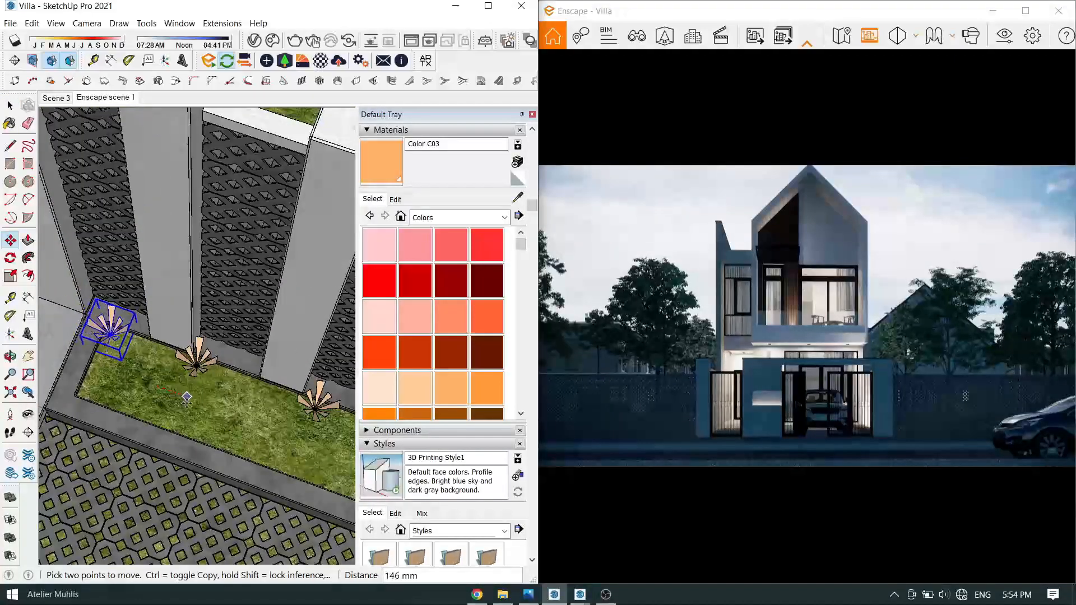
key(space)
scroll(200, 414, down, 2)
scroll(279, 414, up, 2)
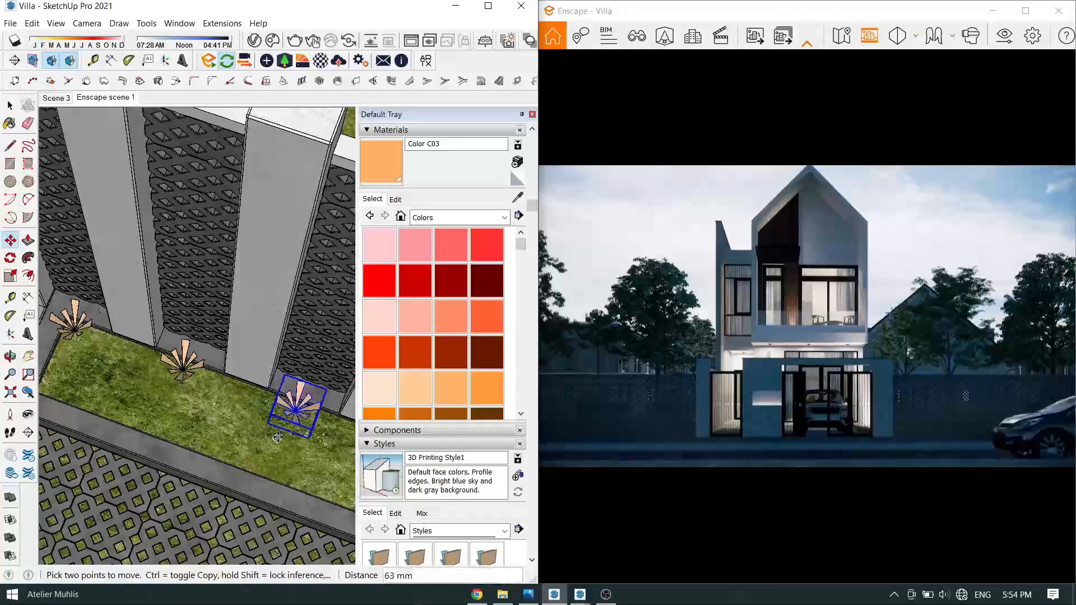
- Place an Enscape sphere light over the road in front of the villa and close the Enscape Objects window
scroll(169, 420, down, 5)
middle_drag(190, 392, 185, 420)
scroll(179, 418, down, 6)
mouse_move(337, 291)
middle_down()
mouse_move(316, 248)
mouse_move(225, 392)
mouse_move(223, 372)
mouse_move(207, 401)
middle_up()
scroll(204, 408, up, 6)
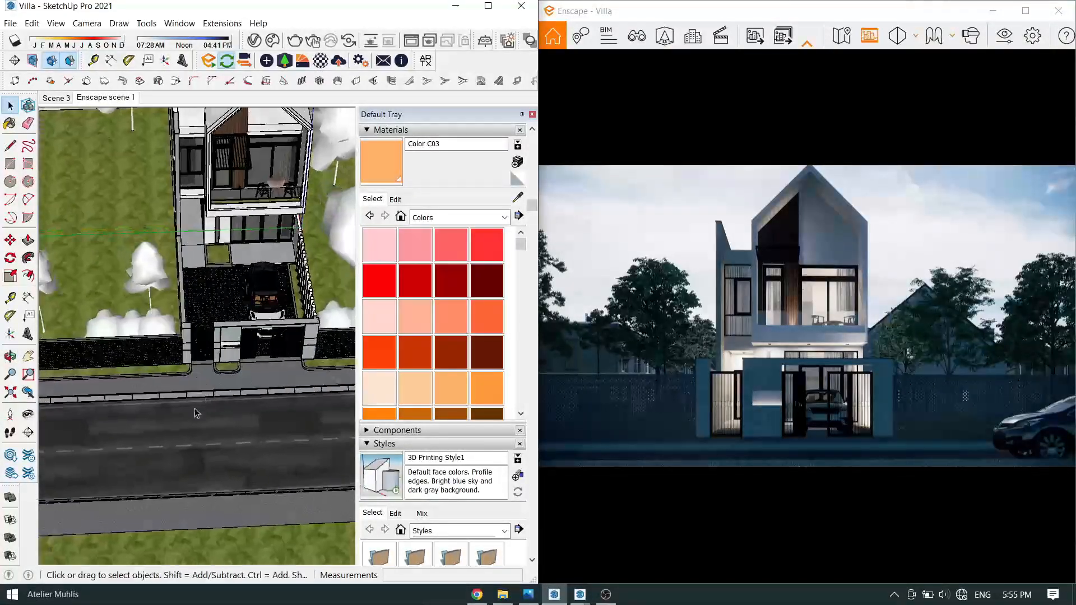
click(266, 60)
click(132, 126)
scroll(144, 490, up, 3)
double_click(159, 475)
click(445, 100)
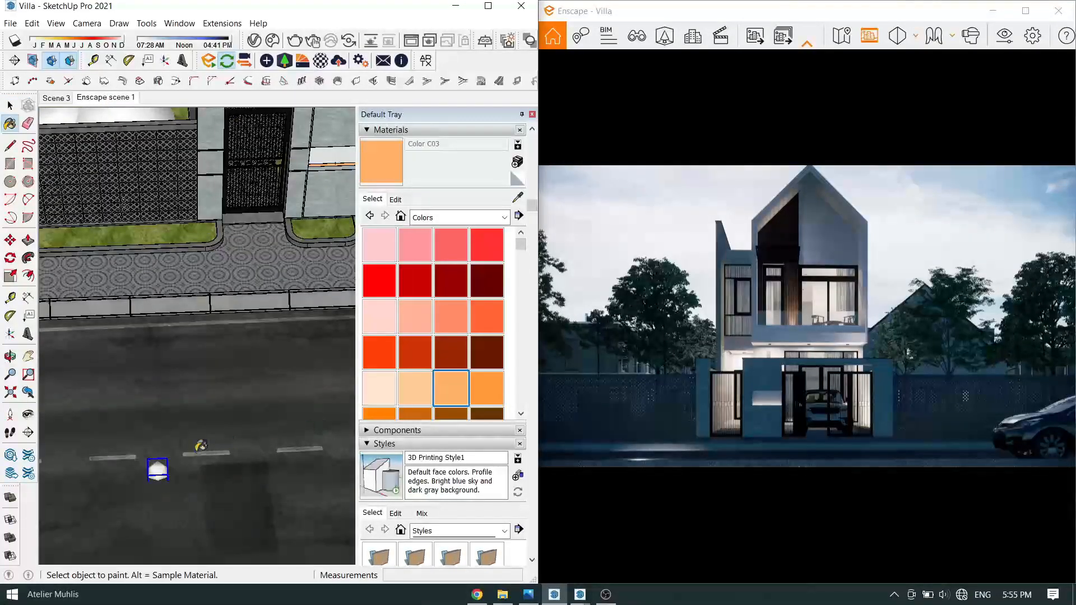
- Paint the street's sphere light with Color C03 and check its Enscape light settings
click(266, 60)
click(463, 119)
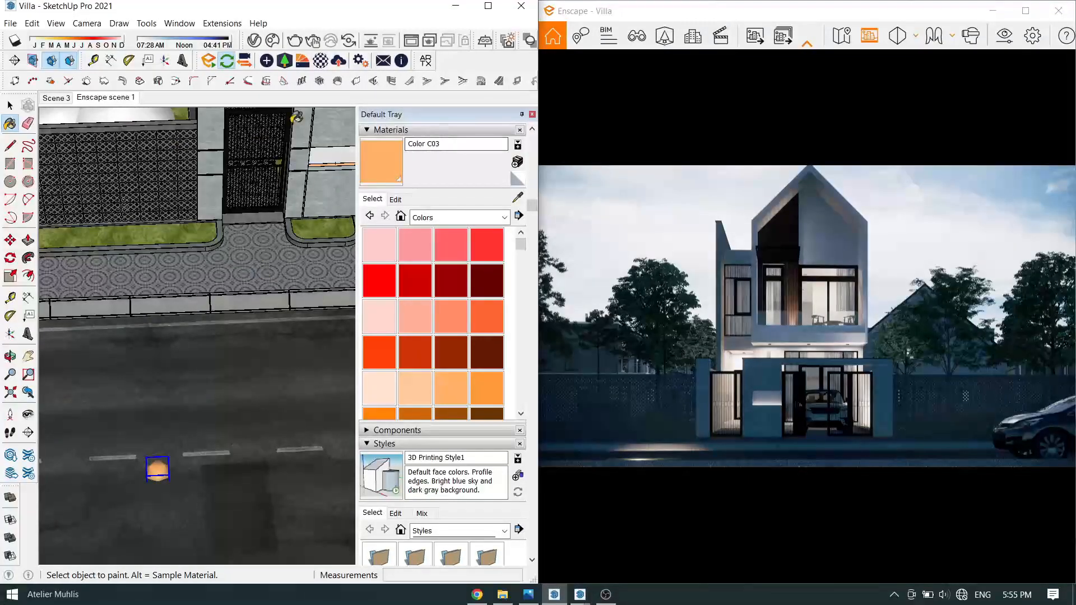
middle_drag(199, 386, 185, 451)
- Reposition the sphere light near the front fence with moves of about 1788 mm and 244 mm
key(space)
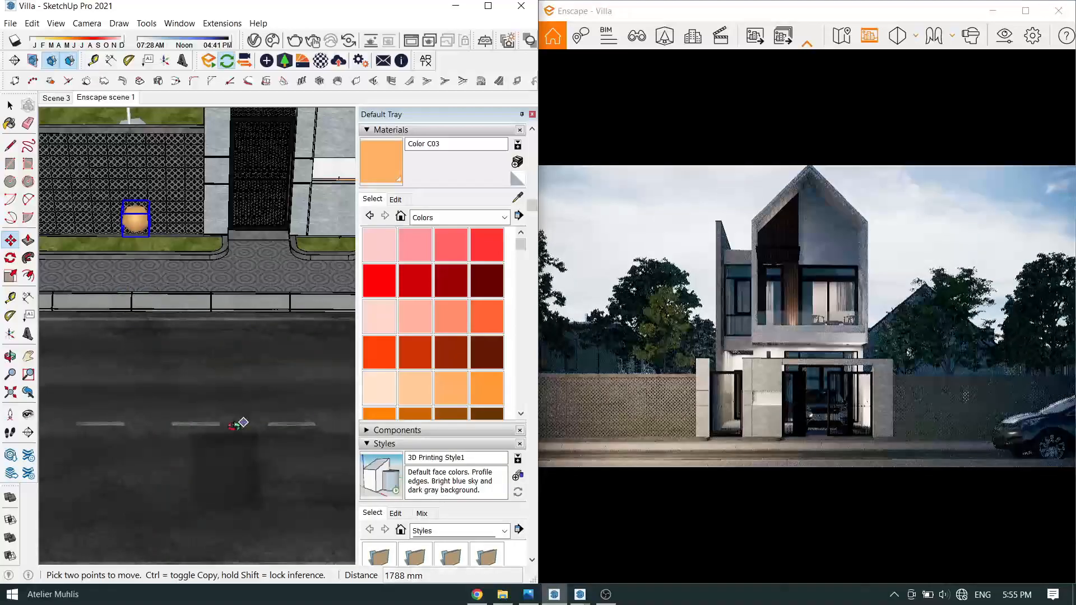
scroll(242, 420, down, 3)
middle_drag(243, 420, 204, 384)
middle_drag(138, 404, 193, 378)
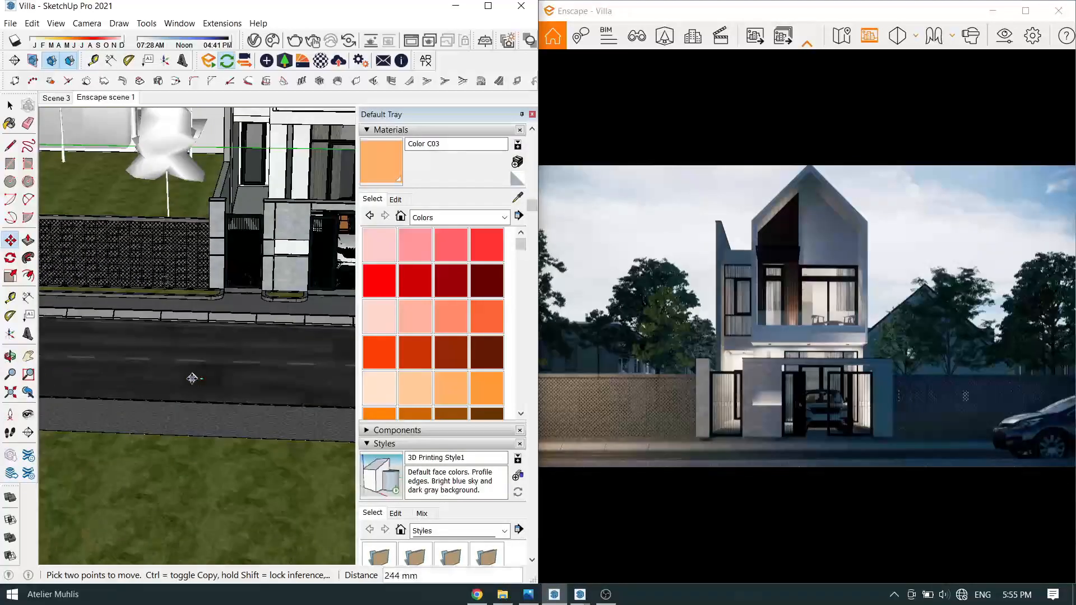
click(154, 339)
scroll(130, 501, down, 5)
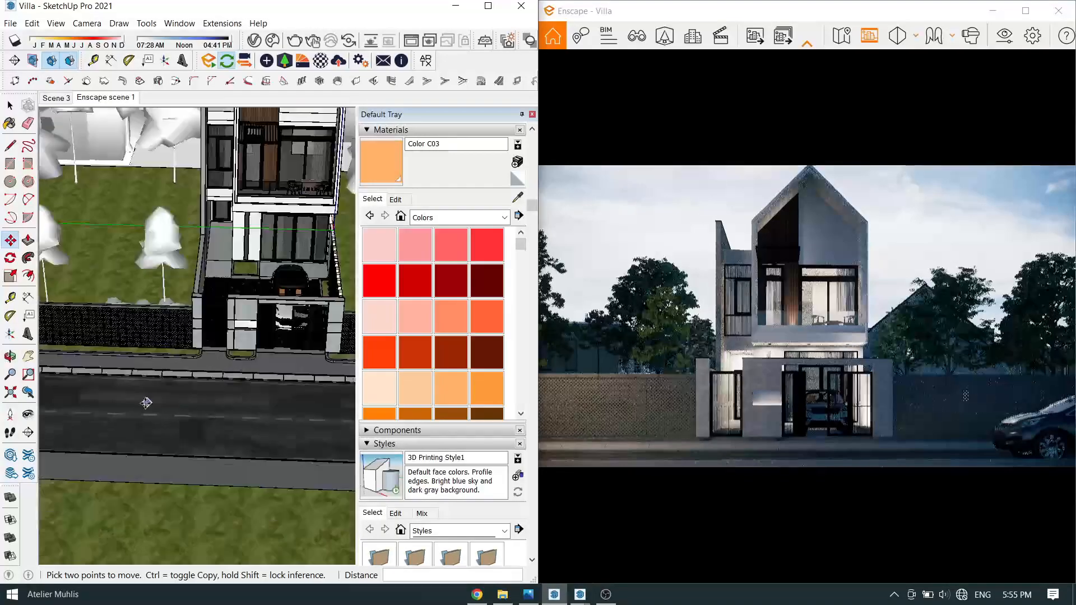
- Copy the sphere light to the other side of the villa to light the fence and trees there
click(172, 489)
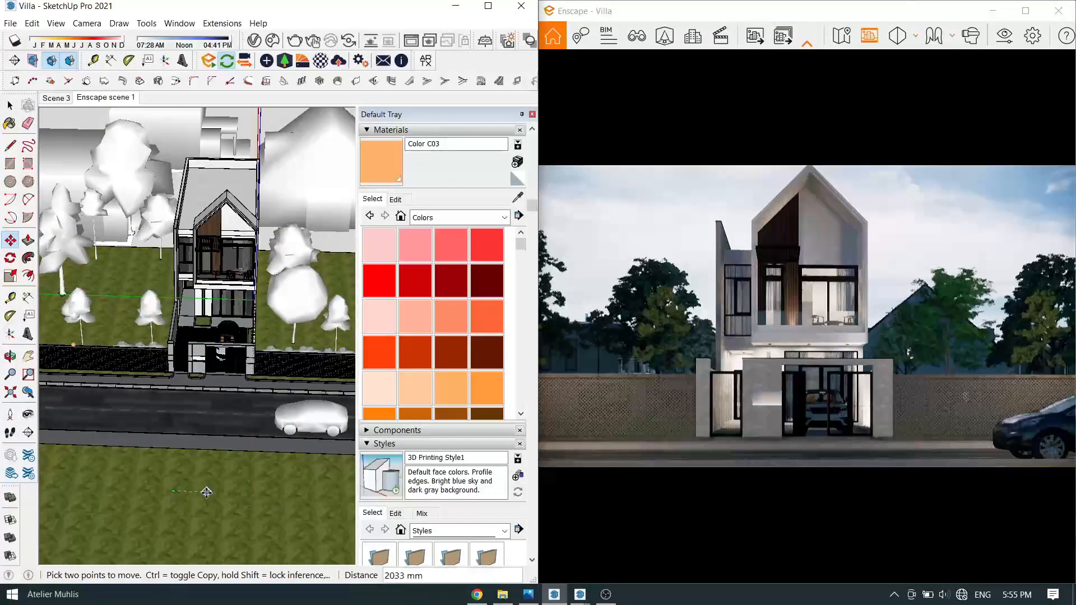
middle_drag(206, 493, 232, 555)
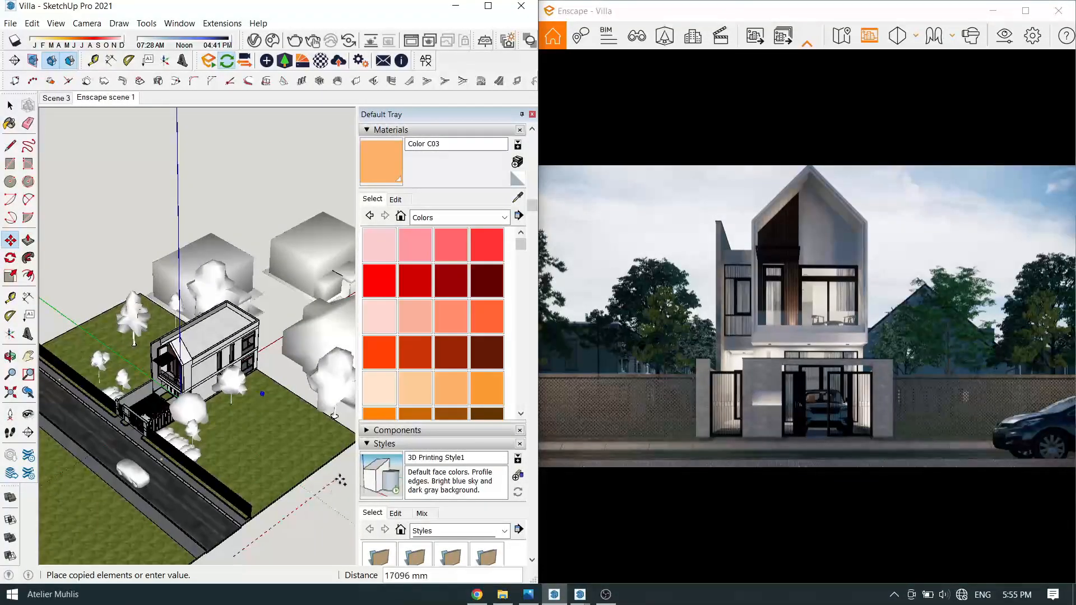
mouse_move(296, 510)
middle_down()
mouse_move(260, 537)
mouse_move(284, 527)
mouse_move(251, 496)
middle_up()
mouse_move(319, 506)
middle_down()
mouse_move(322, 480)
mouse_move(269, 365)
middle_up()
scroll(269, 366, up, 5)
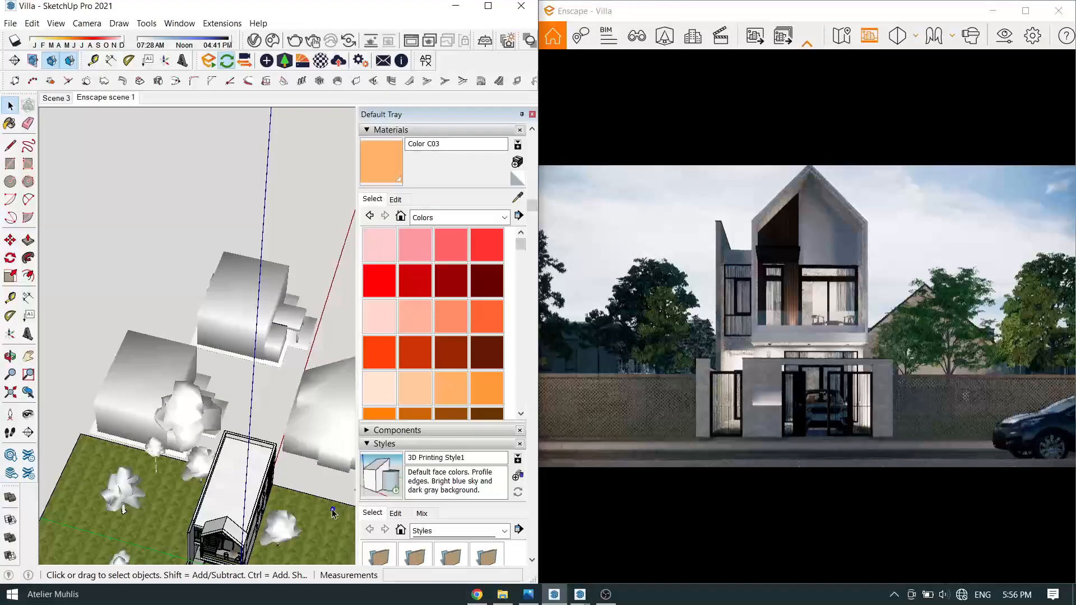
- Reposition the copied sphere light over the lawn beside the villa with moves of about 1697 mm and 3323 mm
scroll(202, 456, up, 3)
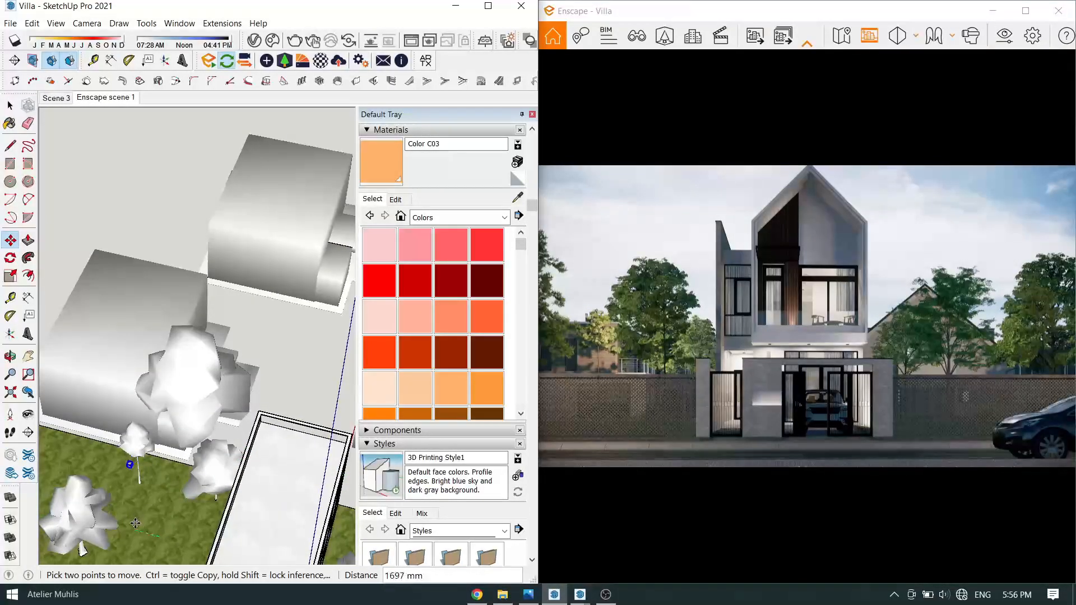
scroll(178, 528, down, 5)
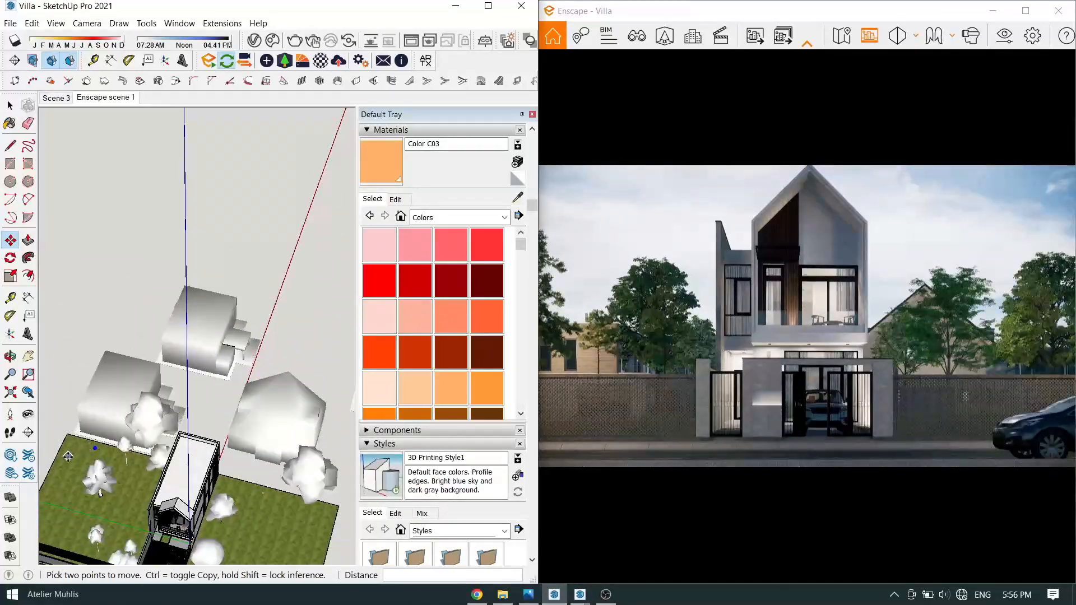
middle_drag(63, 491, 72, 528)
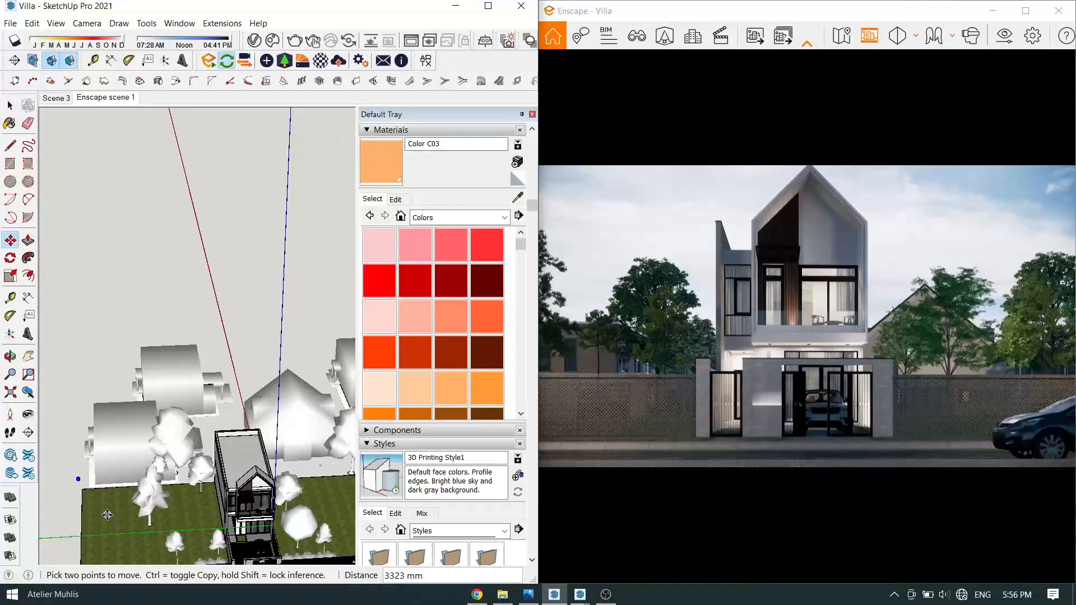
middle_drag(246, 487, 279, 507)
key(space)
- Examine the balcony and the spotlight at the foot of its wood cladding
scroll(279, 513, up, 5)
scroll(278, 511, up, 10)
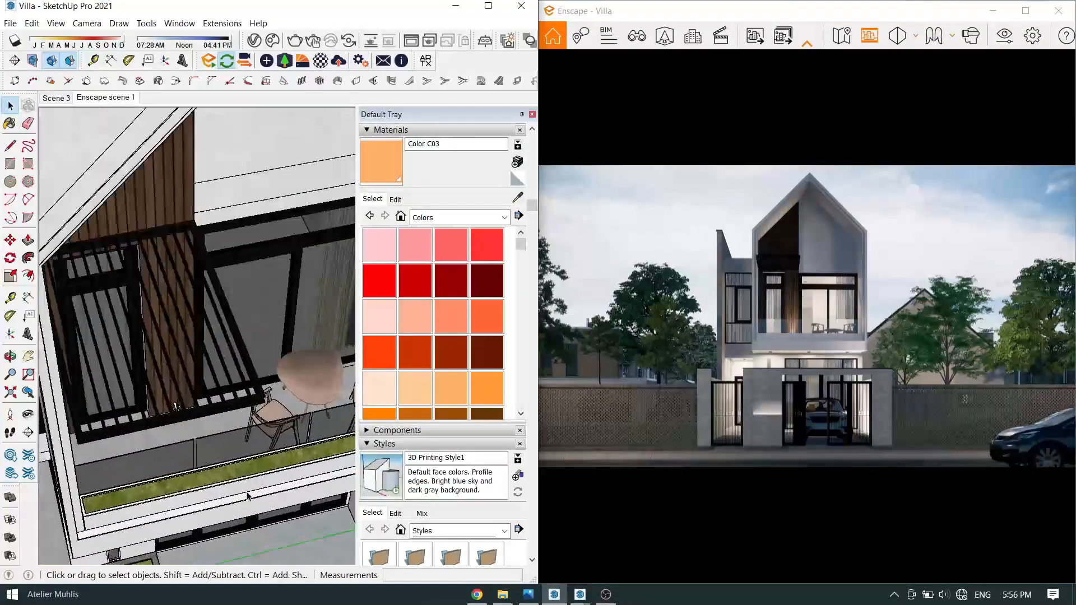
mouse_move(175, 371)
middle_down()
mouse_move(199, 413)
mouse_move(160, 418)
mouse_move(210, 341)
mouse_move(143, 211)
middle_up()
scroll(197, 413, down, 3)
scroll(211, 341, down, 3)
scroll(158, 355, up, 4)
mouse_move(158, 355)
middle_down()
mouse_move(169, 370)
mouse_move(120, 364)
mouse_move(147, 387)
mouse_move(221, 395)
mouse_move(230, 211)
middle_up()
scroll(121, 364, down, 6)
scroll(120, 367, up, 5)
scroll(223, 397, up, 4)
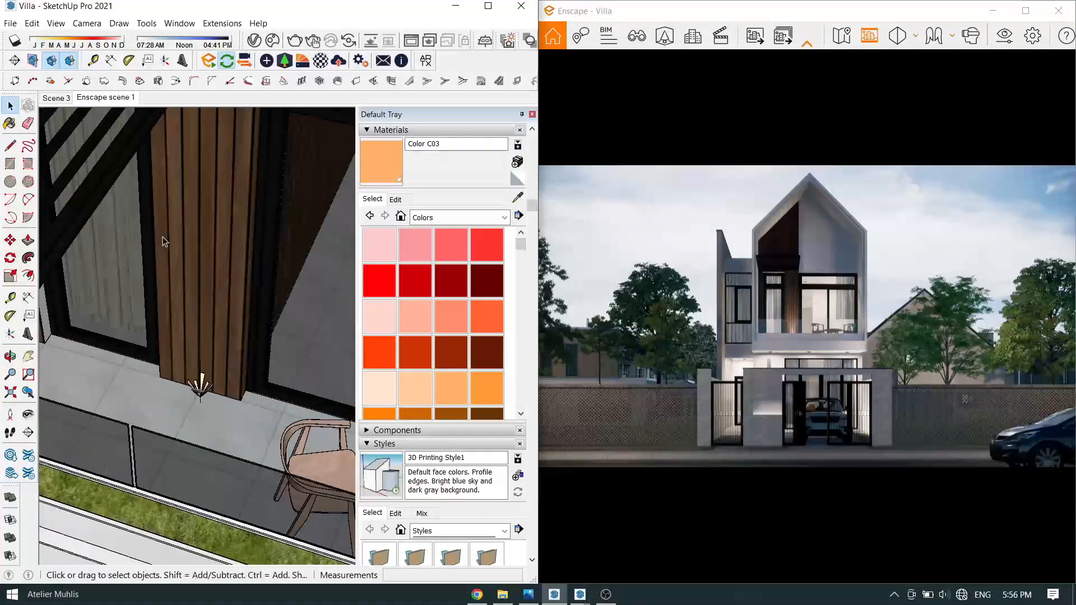
- Unhide all hidden plants and trees and move the large street tree about 3311 mm
click(32, 23)
click(263, 238)
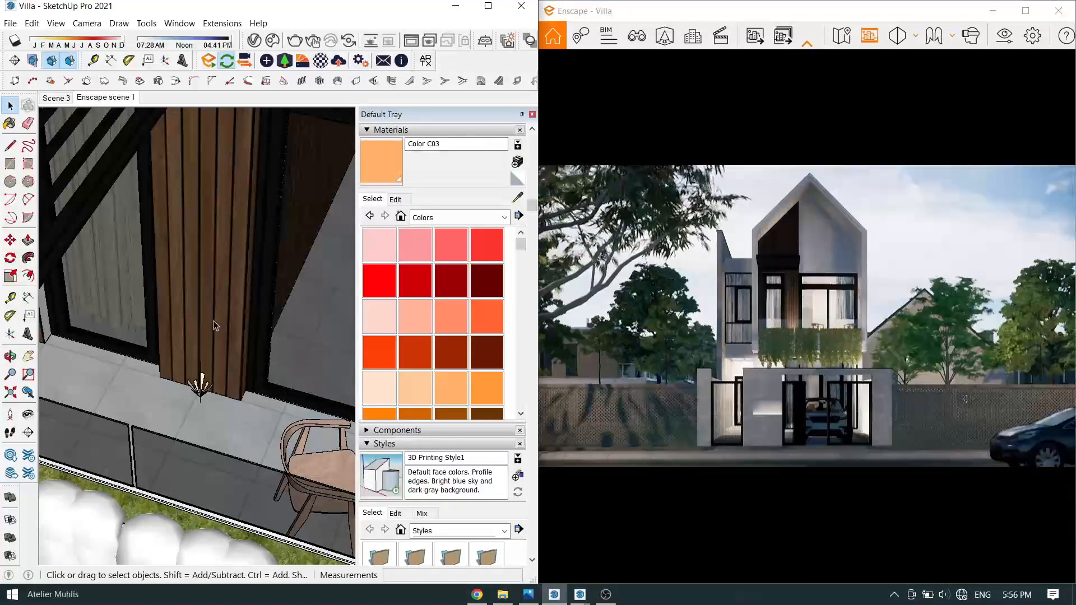
scroll(213, 320, down, 8)
middle_drag(70, 373, 254, 437)
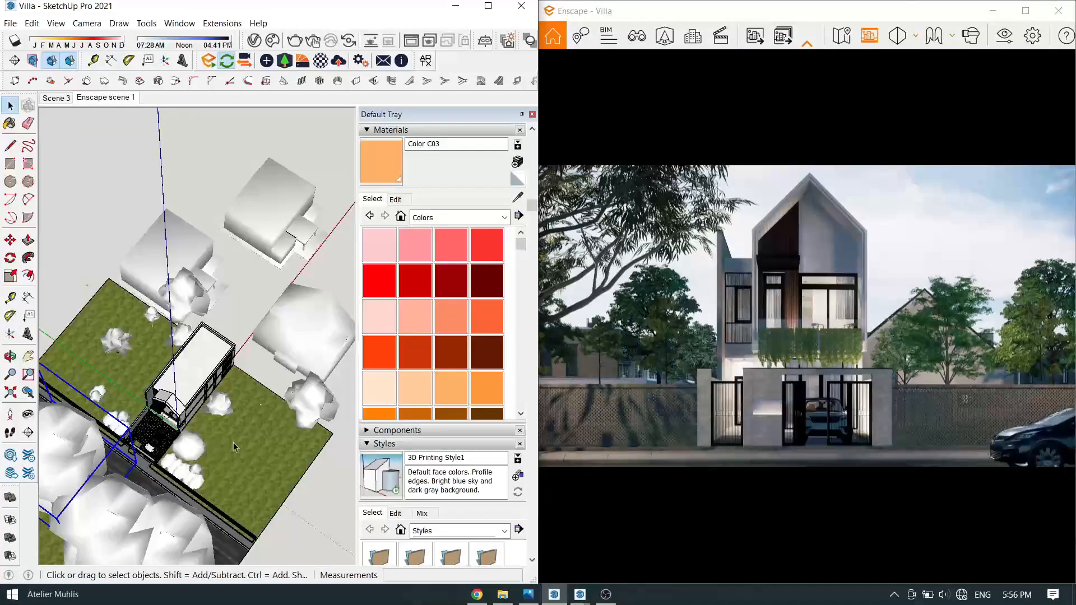
key(m)
click(234, 440)
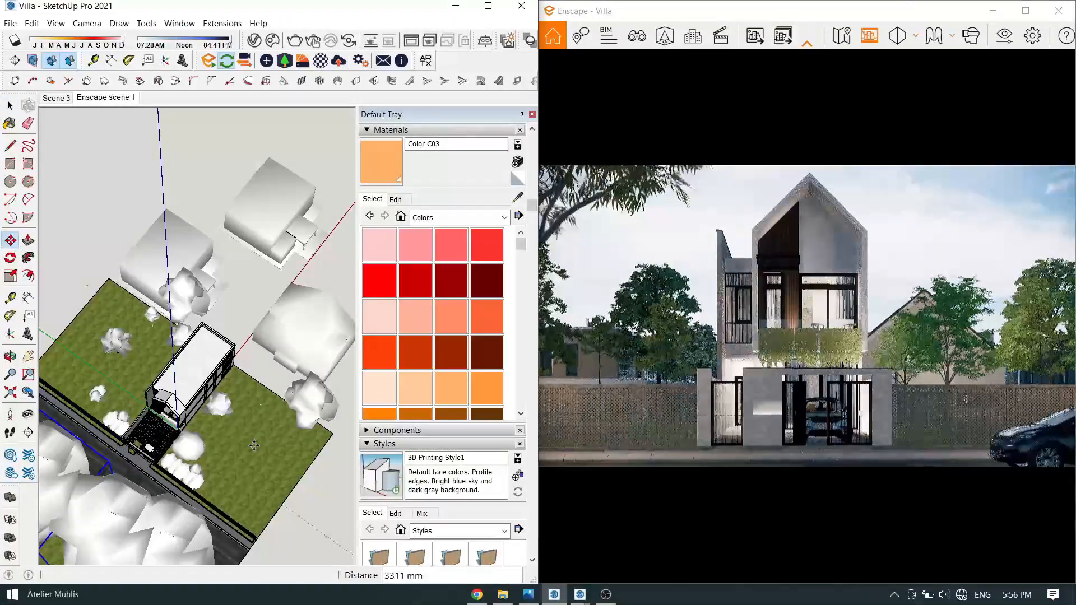
mouse_move(268, 452)
middle_down()
mouse_move(252, 404)
mouse_move(278, 447)
mouse_move(247, 496)
mouse_move(302, 457)
middle_up()
key(space)
- Try a copy of the tree behind the side lawn on the lawn near the villa, and delete the copy
scroll(188, 493, up, 2)
click(302, 457)
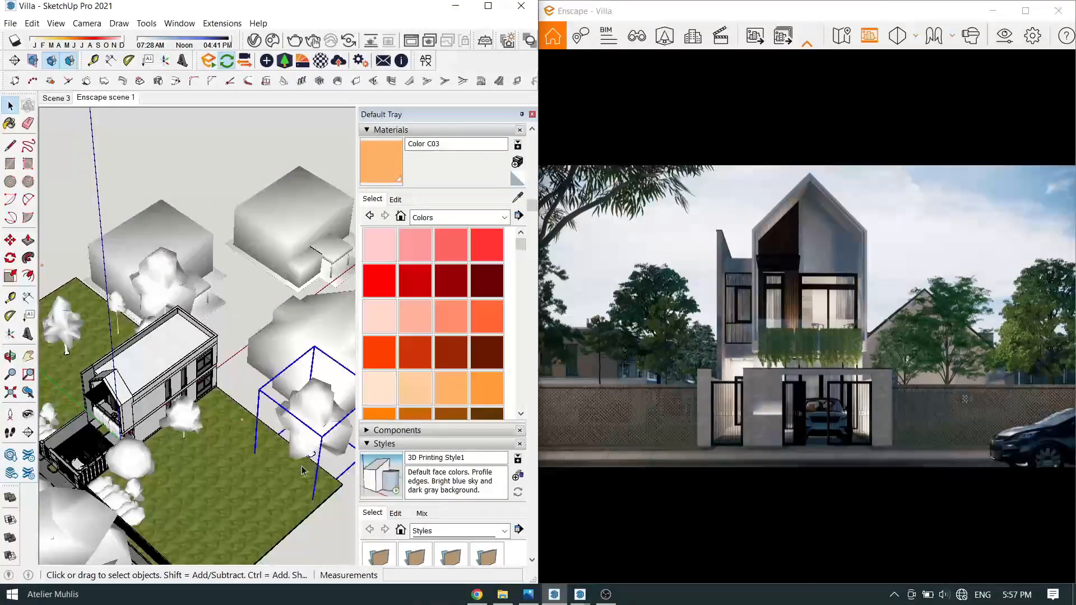
click(314, 484)
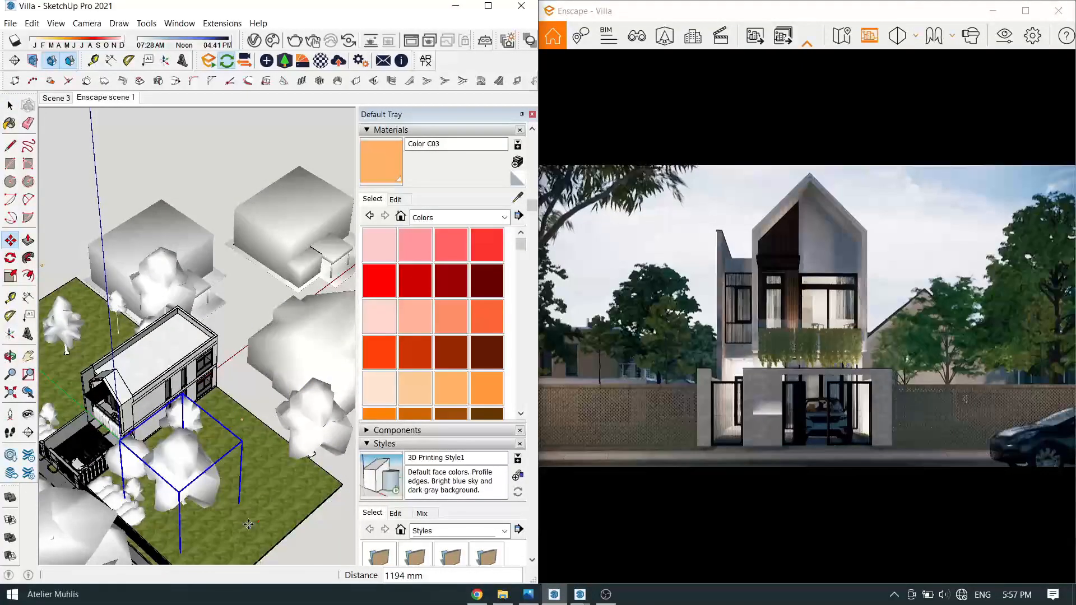
click(246, 514)
middle_drag(197, 478, 194, 449)
click(193, 457)
click(163, 490)
mouse_move(163, 491)
middle_down()
mouse_move(187, 505)
mouse_move(210, 476)
mouse_move(182, 499)
middle_up()
key(Delete)
key(space)
- Copy the tree from the lawn on one side of the villa to the opposite lawn behind the front fence, adjusting it by about 2188 mm
click(70, 330)
middle_drag(73, 333, 134, 338)
scroll(112, 347, down, 3)
scroll(179, 314, up, 4)
scroll(134, 331, up, 1)
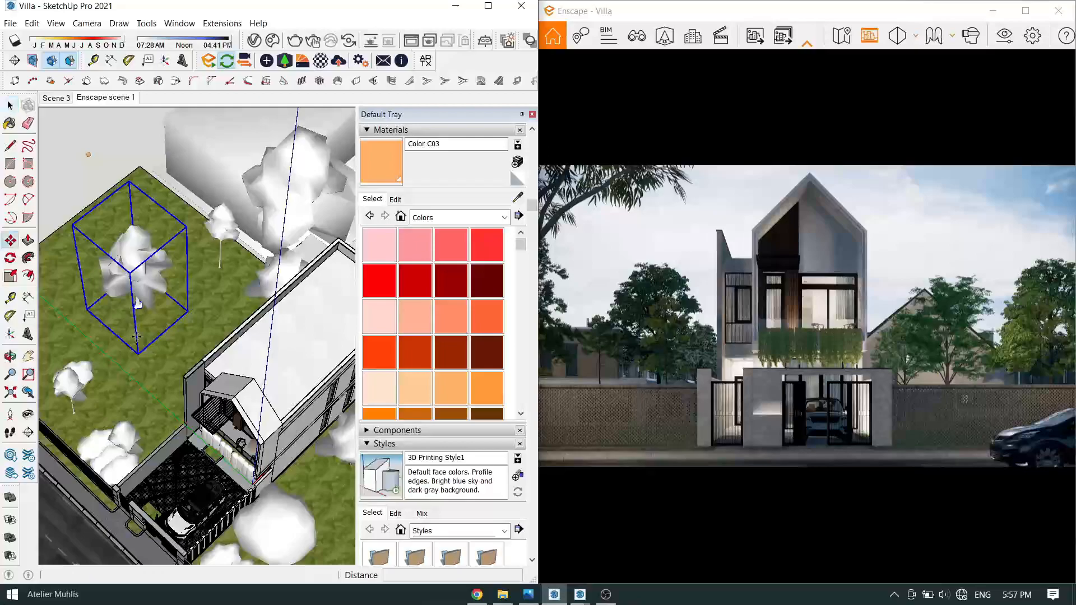
key(m)
click(136, 300)
key(ctrl)
scroll(151, 302, down, 3)
scroll(266, 498, up, 2)
click(266, 508)
scroll(314, 514, down, 1)
click(309, 513)
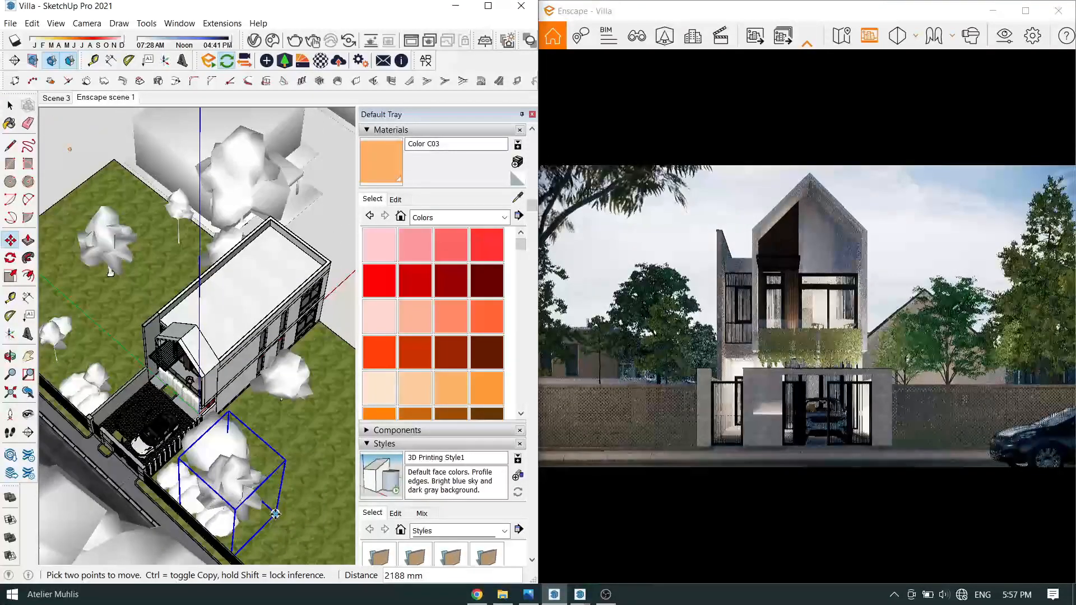
- Copy the tree about 19072 mm back to the other lawn, behind the front fence
scroll(295, 516, down, 3)
middle_drag(308, 502, 290, 468)
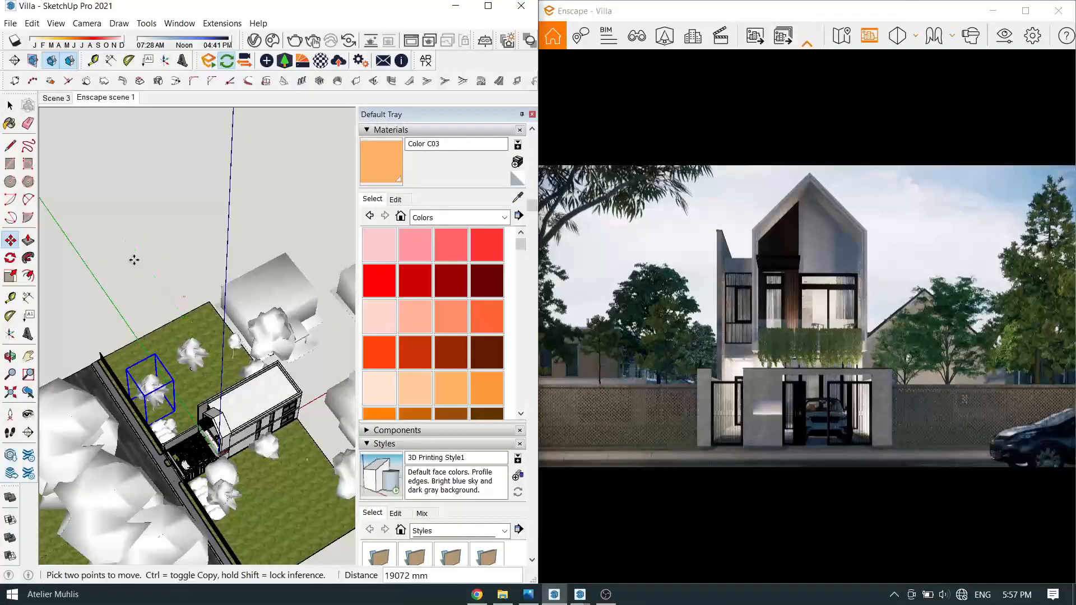
scroll(174, 394, up, 3)
click(172, 395)
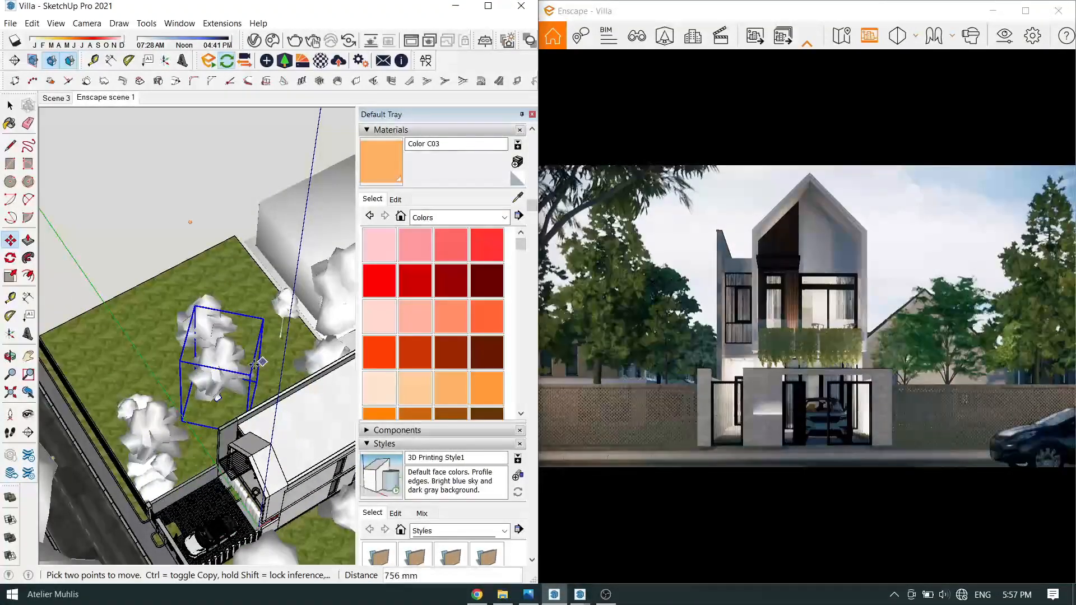
- Copy the tree about 21744 mm to the lawn beside the villa's windowed side wall and shift it about 2917 mm
key(ctrl)
click(251, 351)
scroll(203, 338, down, 3)
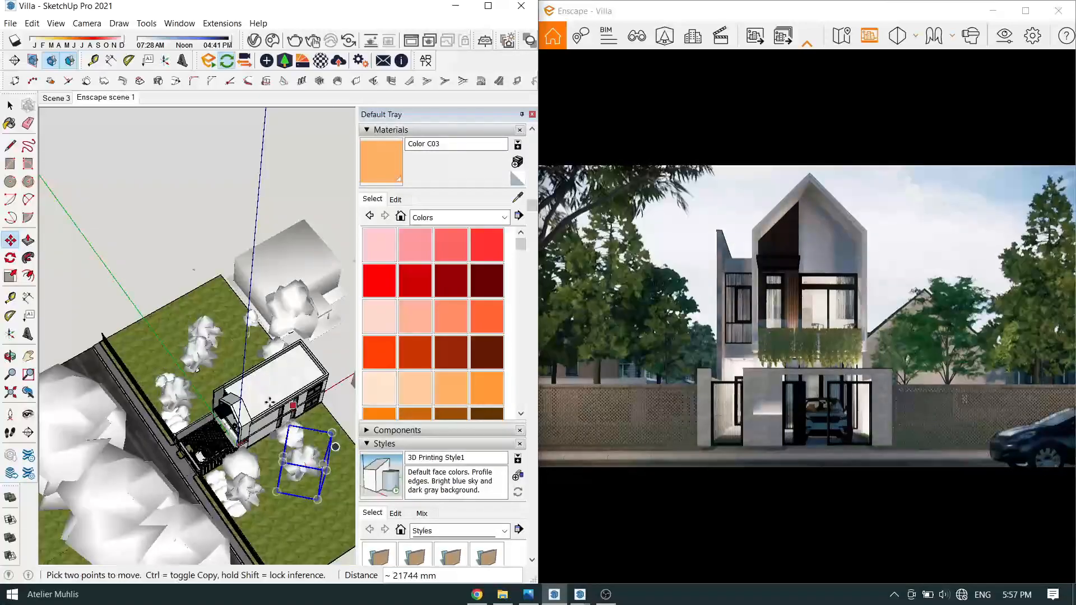
scroll(285, 409, down, 3)
scroll(315, 435, up, 3)
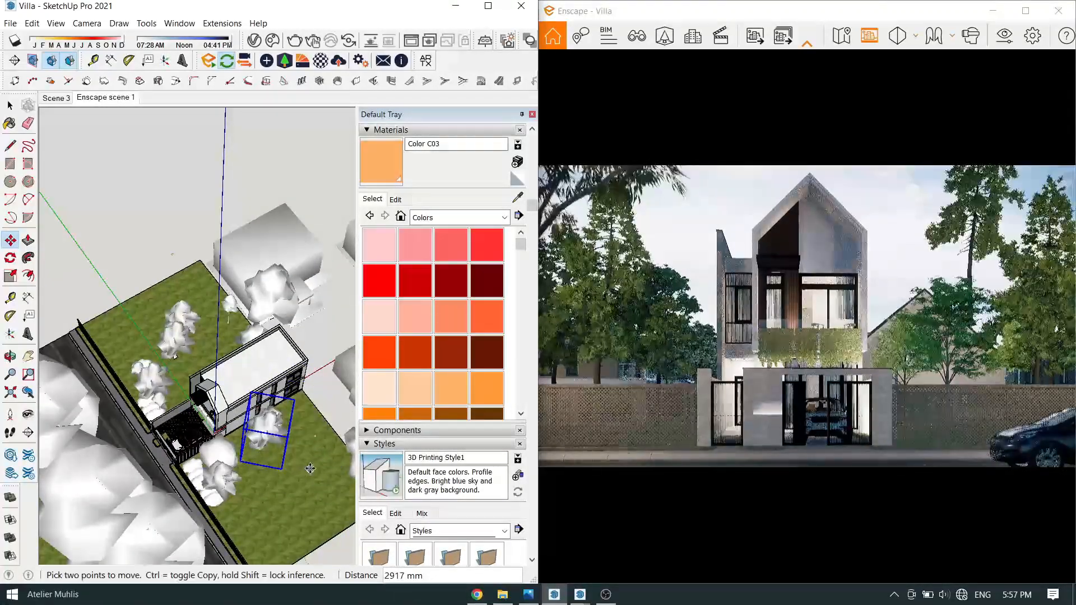
scroll(303, 470, up, 3)
mouse_move(283, 450)
middle_down()
mouse_move(279, 436)
mouse_move(291, 476)
mouse_move(269, 493)
middle_up()
click(246, 475)
mouse_move(234, 461)
middle_down()
mouse_move(247, 475)
mouse_move(216, 461)
mouse_move(241, 448)
middle_up()
- Copy the small tree beside the villa's side wall about 3674 mm farther onto the lawn
key(space)
click(244, 367)
key(m)
click(285, 441)
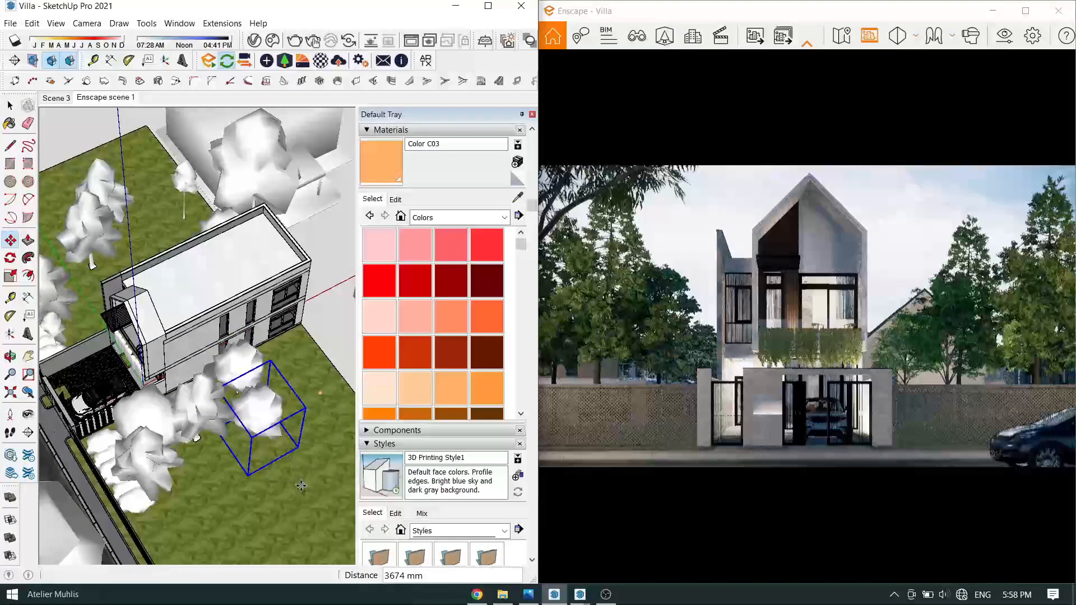
key(space)
- Examine the villa's front yard and car parking area in the model
scroll(280, 403, down, 3)
middle_drag(179, 420, 244, 453)
scroll(191, 335, up, 5)
scroll(190, 335, up, 3)
mouse_move(191, 334)
middle_down()
mouse_move(161, 424)
mouse_move(154, 409)
mouse_move(173, 386)
middle_up()
scroll(145, 379, up, 3)
scroll(157, 322, down, 3)
scroll(157, 322, up, 3)
mouse_move(157, 321)
middle_down()
mouse_move(132, 168)
mouse_move(136, 224)
middle_up()
- Lower the camera exposure slightly in the Enscape visual settings and close them
click(1005, 36)
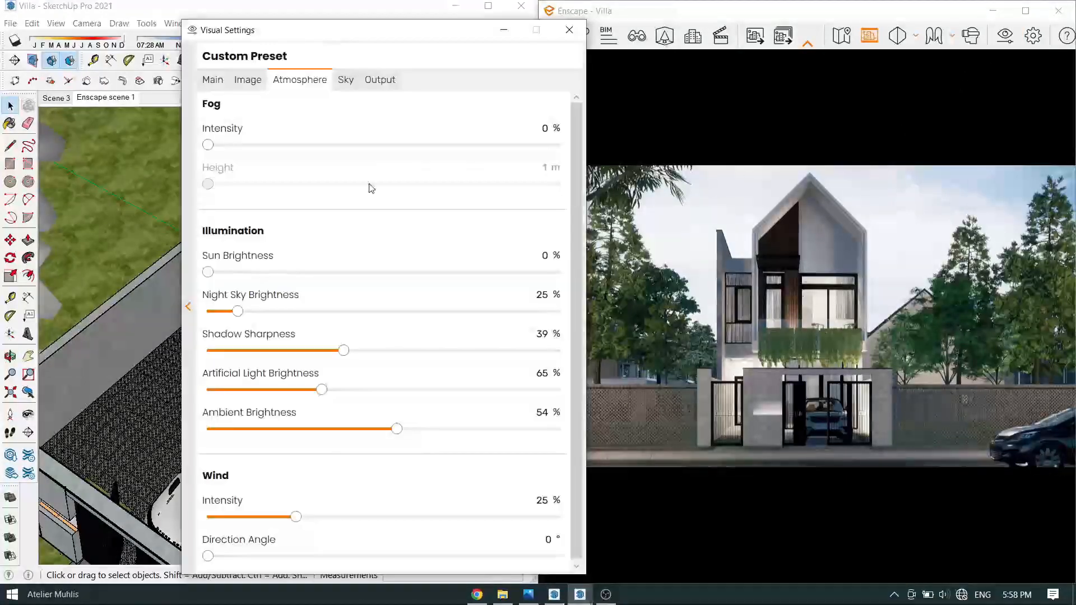
click(213, 80)
drag(277, 35, 210, 36)
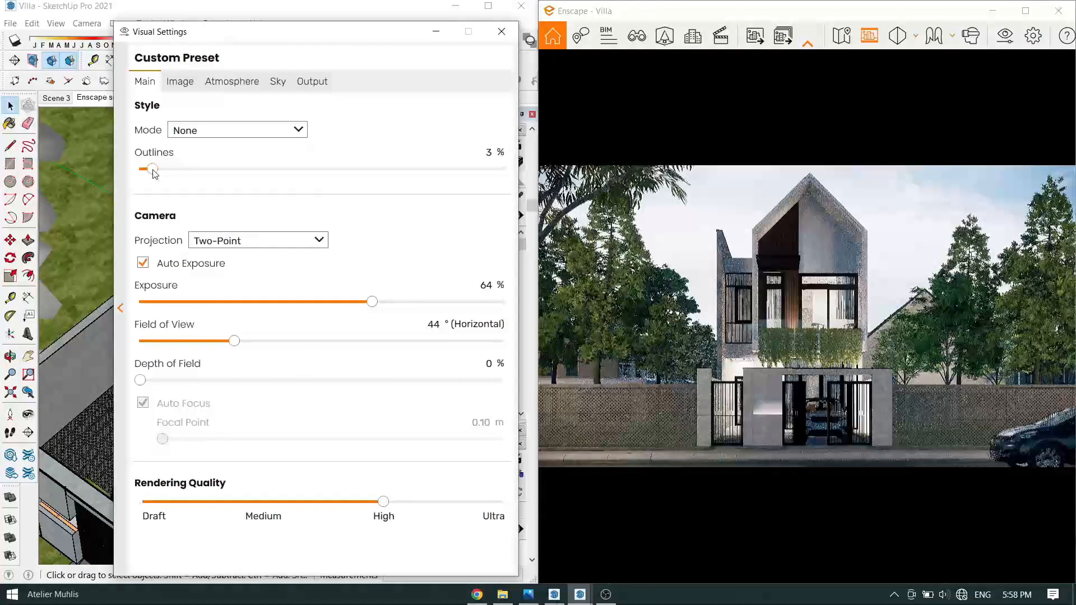
drag(368, 306, 353, 302)
click(186, 84)
click(501, 31)
- Lower the intensity of the sphere light over the side lawn in Enscape Objects
scroll(216, 283, down, 5)
scroll(231, 353, up, 2)
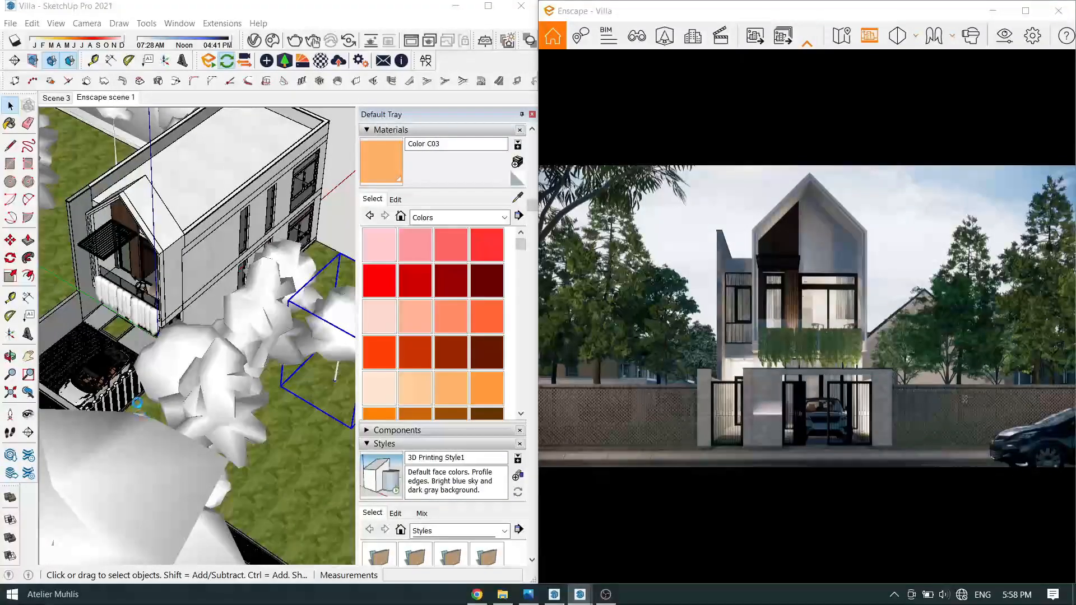
middle_drag(141, 399, 257, 385)
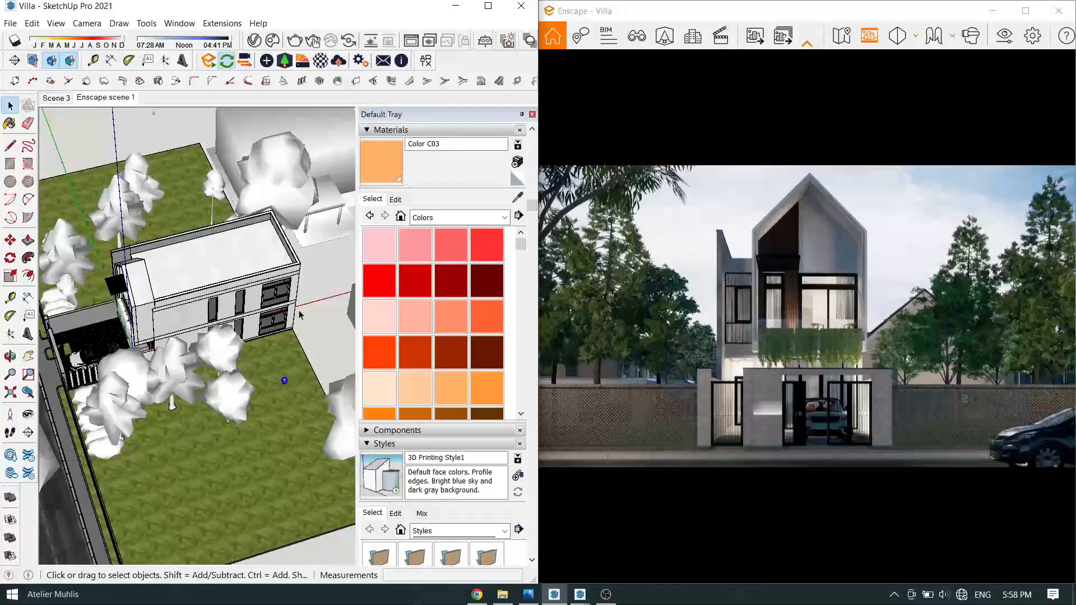
click(270, 61)
drag(312, 213, 303, 211)
click(482, 136)
- Copy the spotlight at the foot of the balcony's wood cladding toward the balcony end with the table and chairs
middle_drag(263, 319, 297, 343)
scroll(212, 412, up, 3)
middle_drag(211, 412, 315, 364)
scroll(154, 358, up, 5)
middle_drag(163, 359, 241, 336)
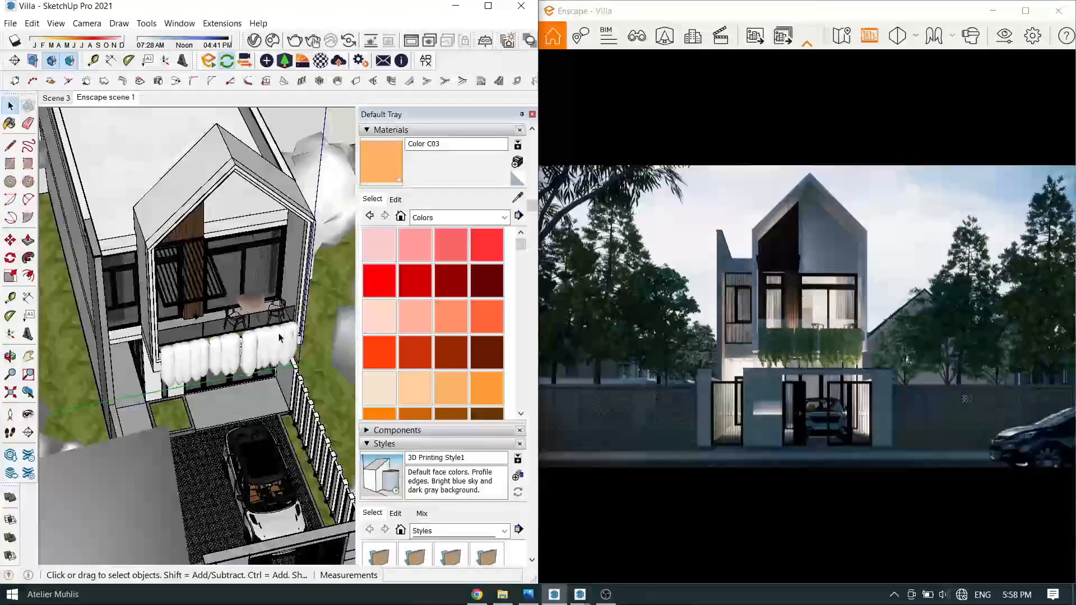
scroll(127, 352, up, 6)
click(129, 359)
scroll(129, 362, down, 3)
middle_drag(129, 361, 233, 452)
scroll(134, 426, down, 3)
key(m)
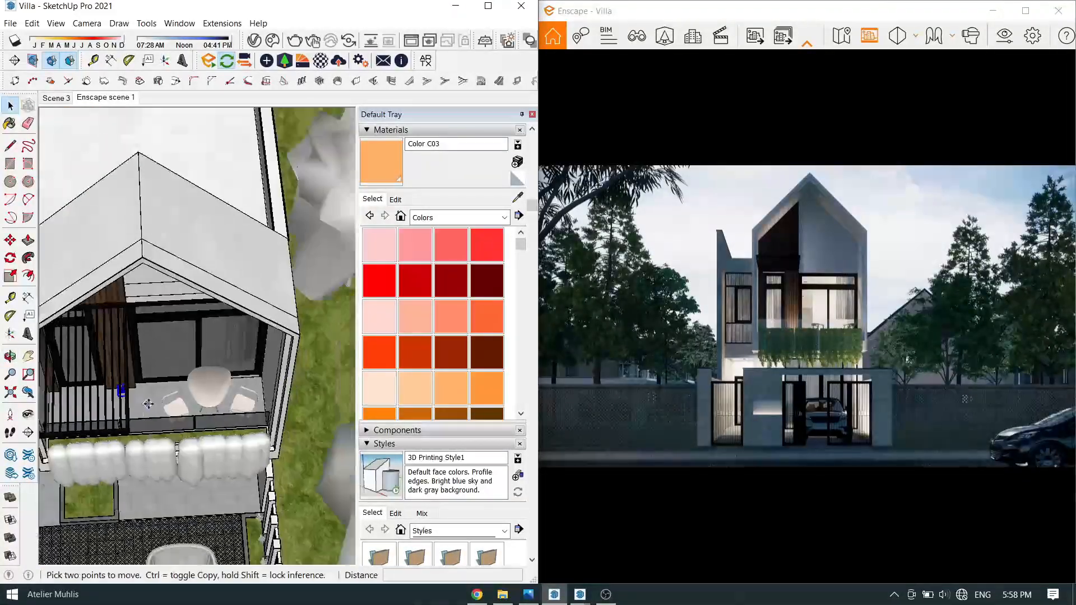
scroll(138, 431, up, 3)
key(ctrl)
click(135, 433)
- Position the copied spotlight beside the outer chair with moves of about 189 mm and 103 mm
middle_drag(302, 420, 190, 398)
scroll(186, 396, up, 1)
click(157, 388)
click(157, 401)
scroll(156, 401, down, 2)
scroll(280, 401, up, 5)
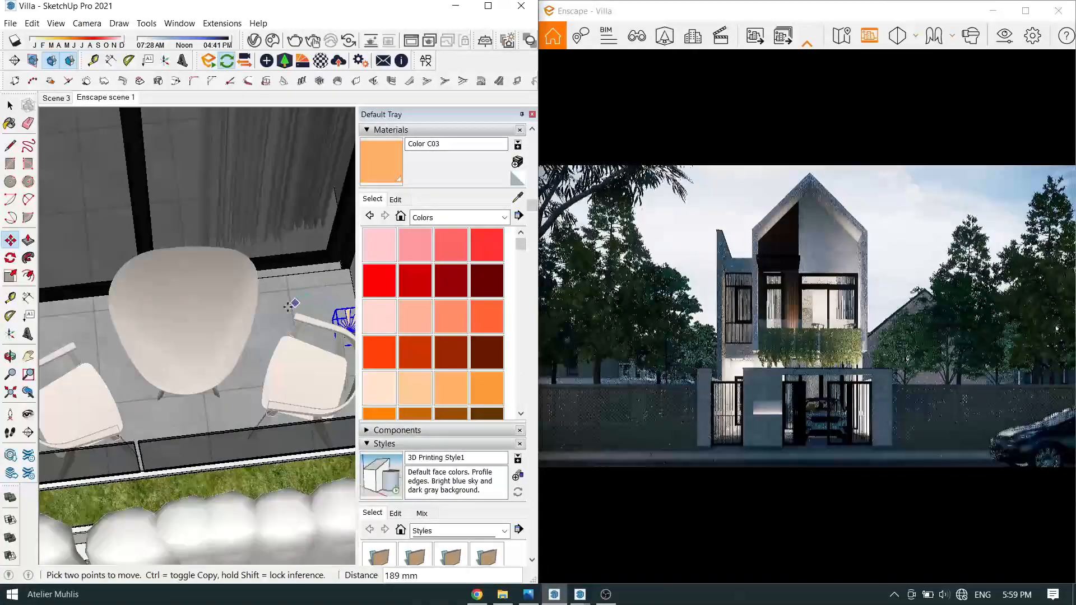
scroll(280, 311, down, 2)
middle_drag(272, 320, 317, 311)
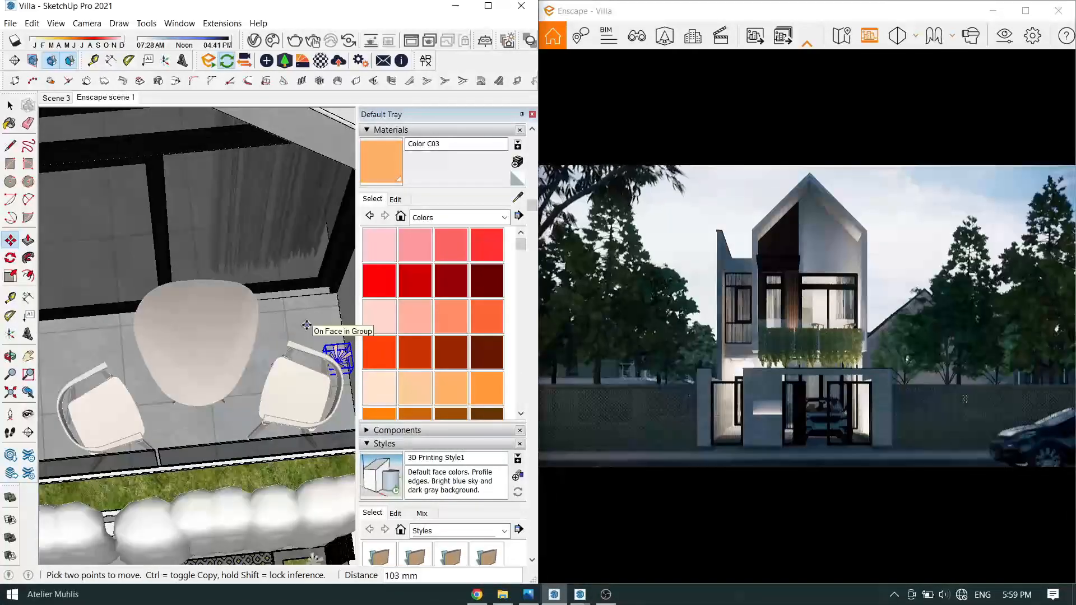
scroll(275, 378, down, 3)
key(space)
- Hide the upper window frame of the villa's recessed side wing to expose the curtains behind it
middle_drag(279, 372, 325, 381)
scroll(99, 295, up, 4)
click(100, 295)
right_click(113, 296)
click(144, 332)
- Scale the curtain behind the side wing's upper window narrower and leave its group
scroll(140, 312, up, 2)
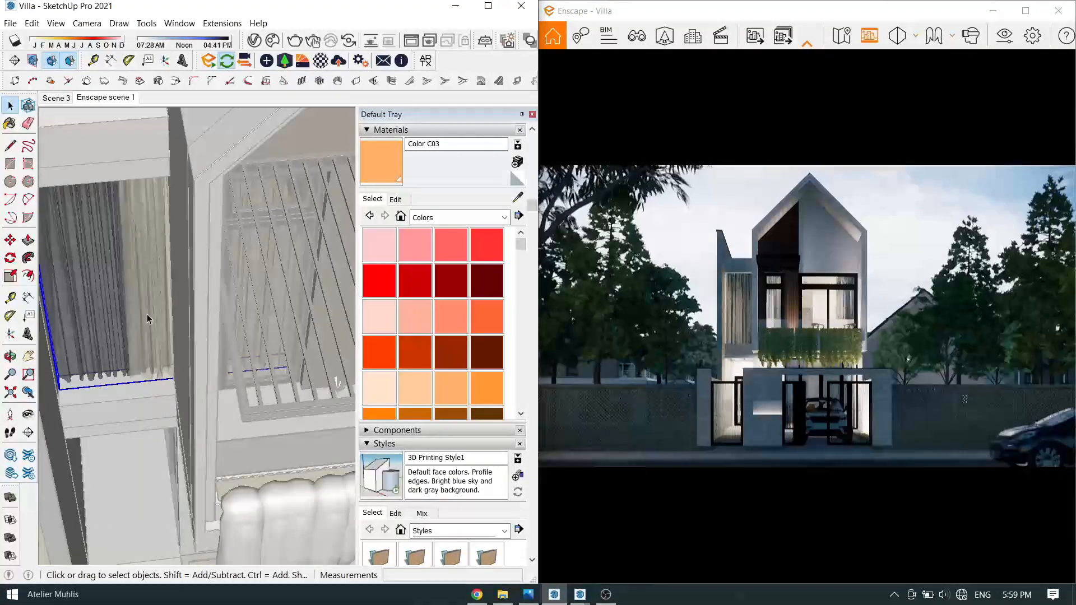
key(s)
drag(122, 277, 253, 272)
key(space)
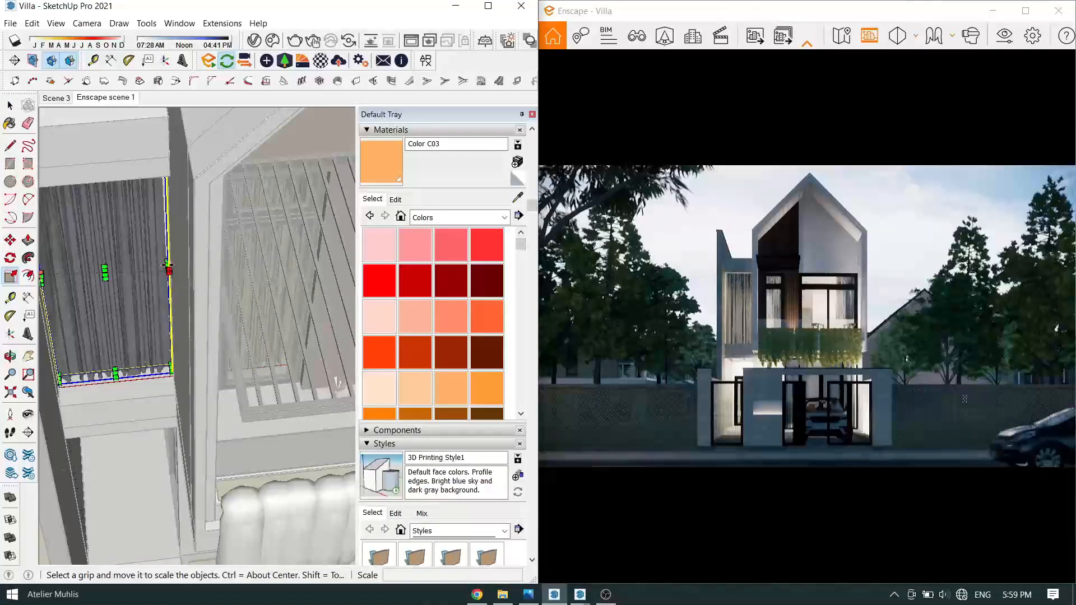
drag(170, 271, 139, 271)
key(space)
double_click(87, 137)
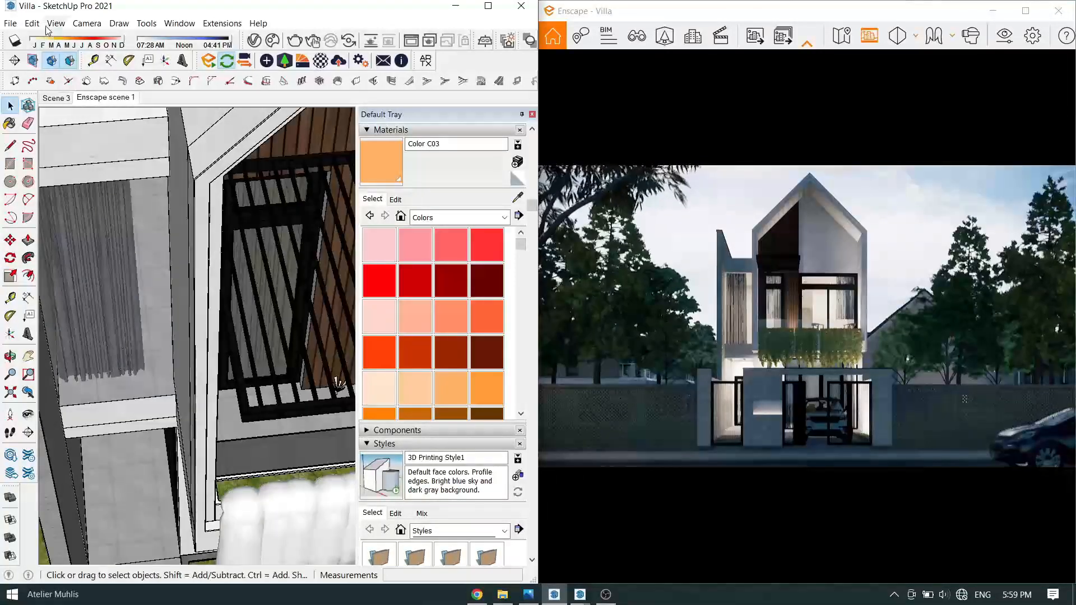
- Open the villa group and unhide all hidden geometry to restore the side wing's window frame
click(32, 24)
mouse_move(105, 209)
click(246, 242)
double_click(125, 282)
double_click(106, 157)
click(106, 157)
click(35, 25)
mouse_move(106, 211)
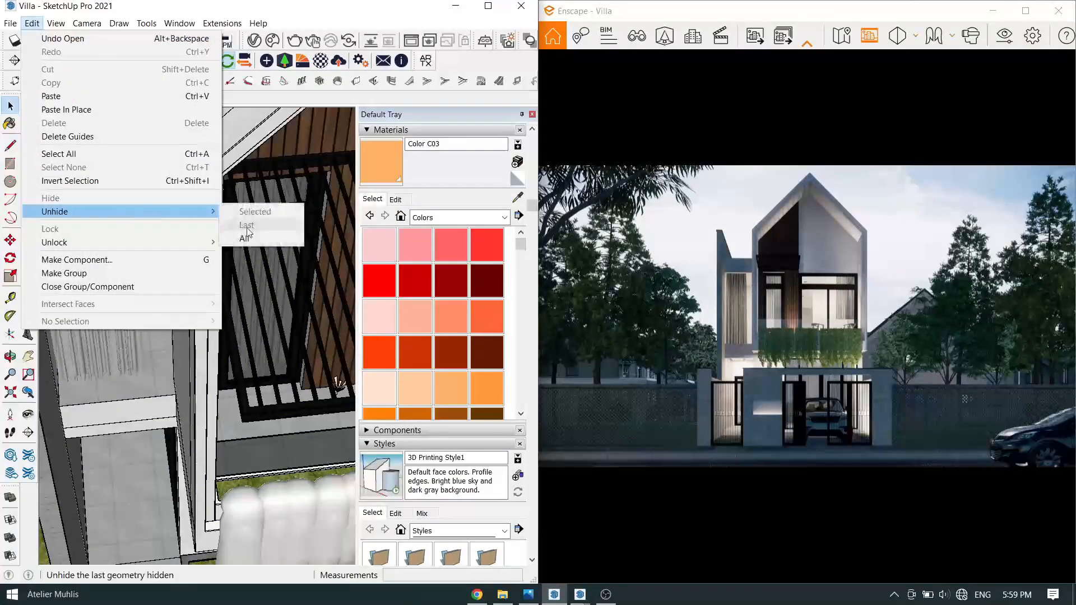
click(248, 239)
middle_drag(195, 303, 240, 384)
scroll(242, 449, down, 2)
middle_drag(242, 453, 162, 386)
scroll(163, 387, down, 6)
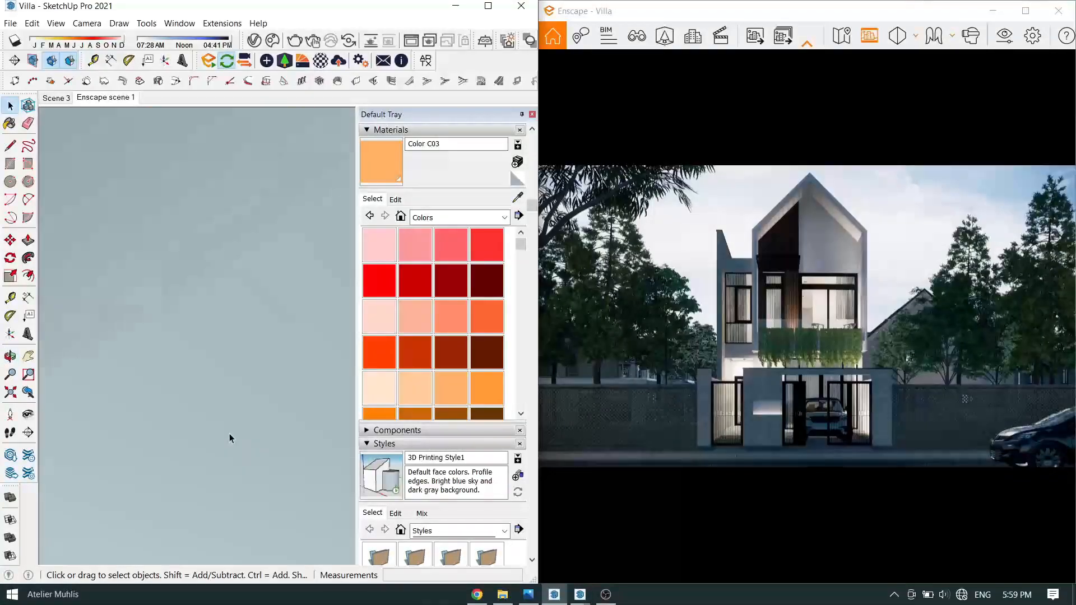
mouse_move(184, 454)
middle_down()
mouse_move(150, 349)
mouse_move(169, 426)
middle_up()
scroll(177, 474, up, 4)
middle_drag(178, 474, 225, 467)
- Set Motion Blur, Lens Flare and Bloom to 0% in the Enscape visual settings
click(1005, 37)
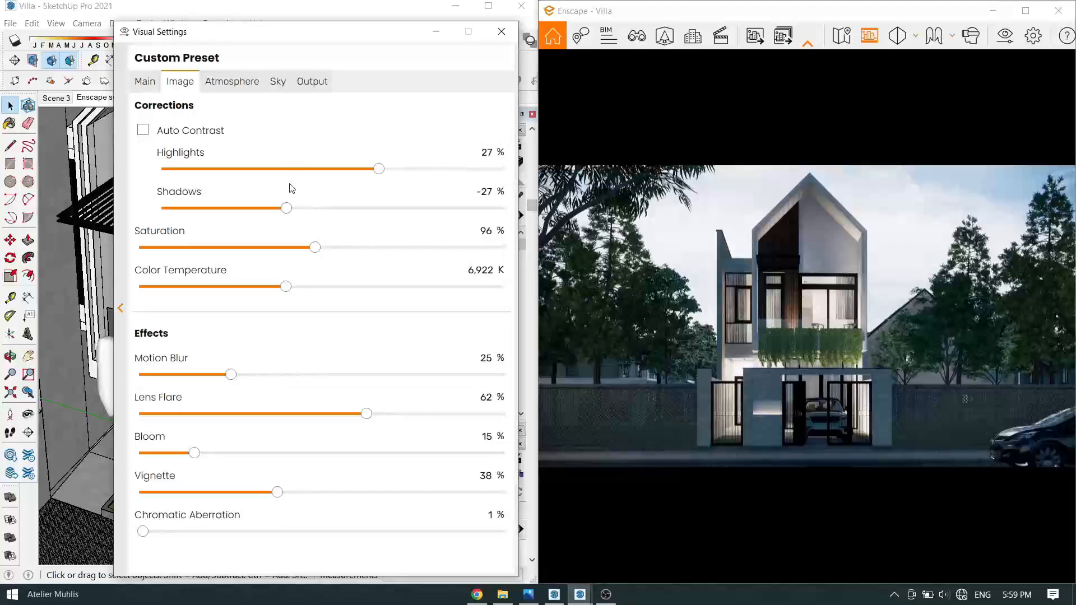
drag(366, 414, 135, 421)
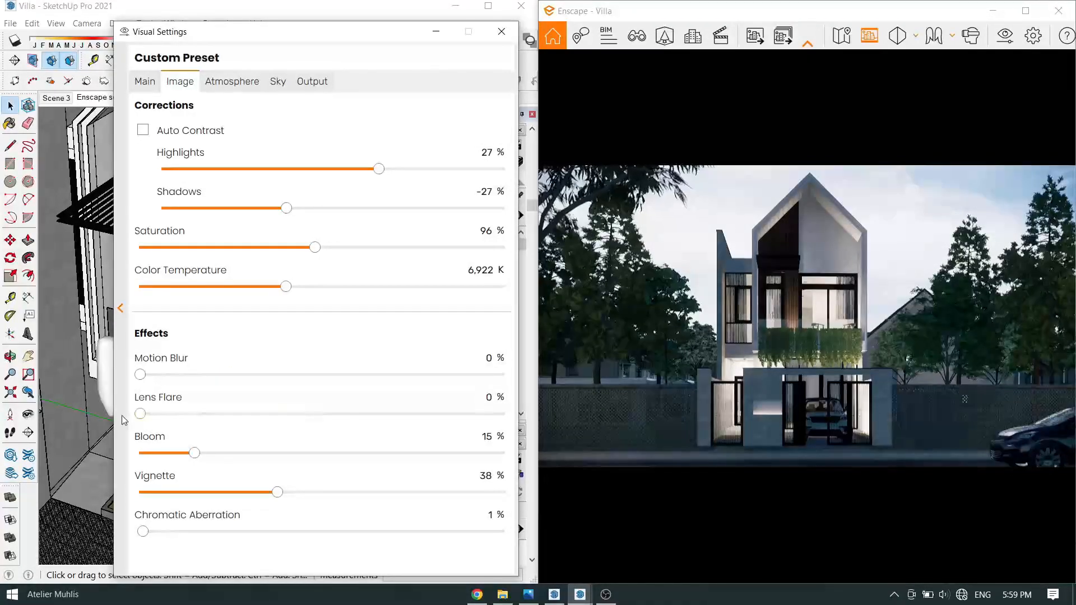
drag(194, 453, 137, 454)
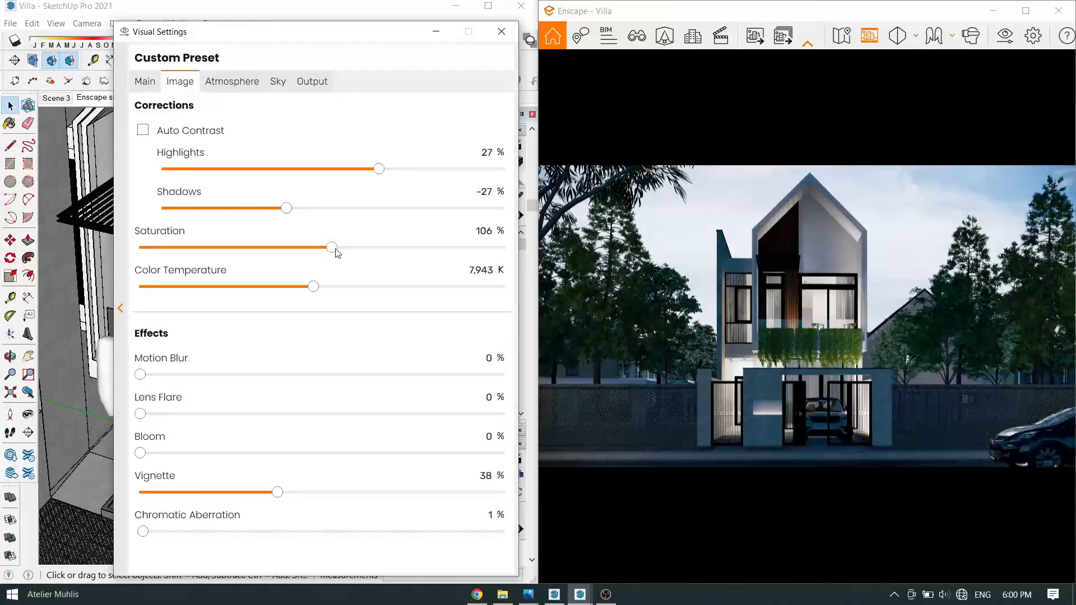
- Set Shadows to -65%, Highlights to 73%, Saturation to 104% and Color Temperature to 7,943 K
drag(286, 210, 225, 209)
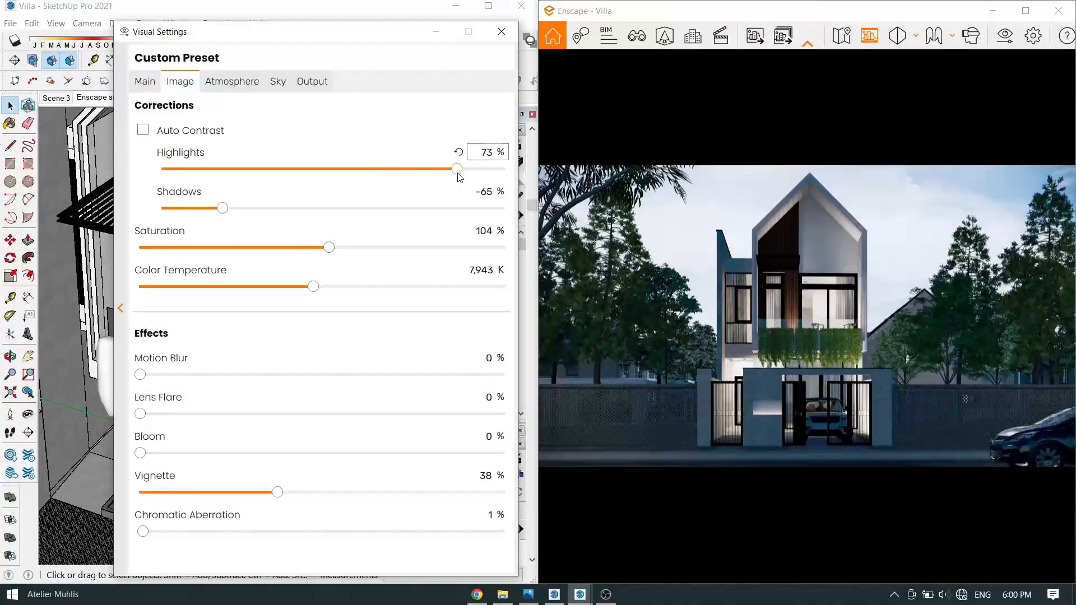
- Set the skybox rotation to 0° in the sky settings
click(232, 81)
click(279, 82)
drag(503, 199, 129, 169)
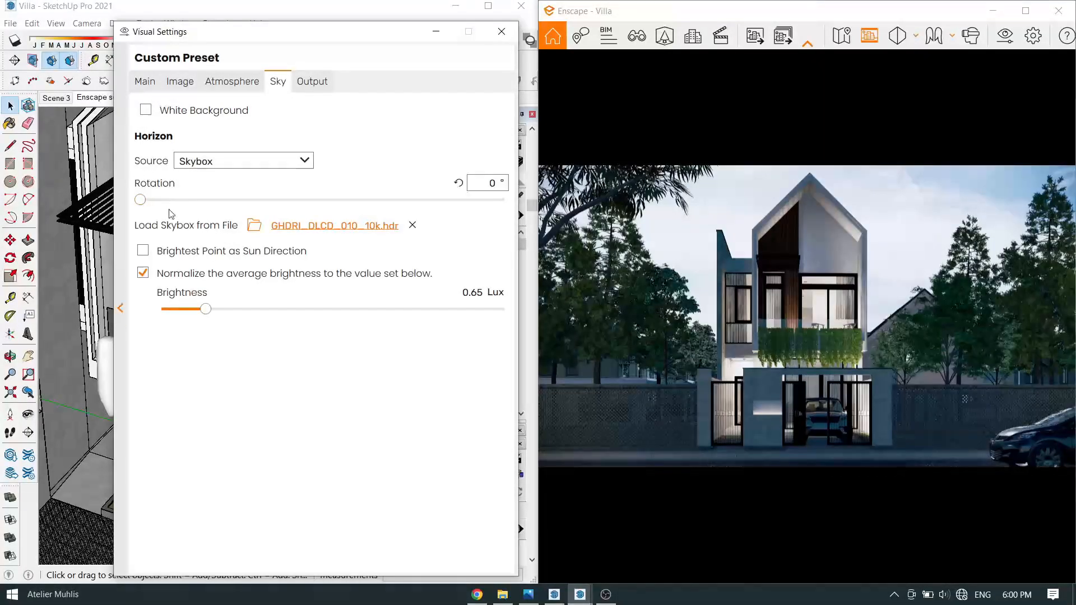
- Adjust the skybox brightness, choose Ultra HD as the output resolution and review the image corrections
mouse_move(210, 316)
mouse_down()
mouse_move(193, 310)
mouse_move(344, 312)
mouse_move(193, 309)
mouse_up()
click(313, 83)
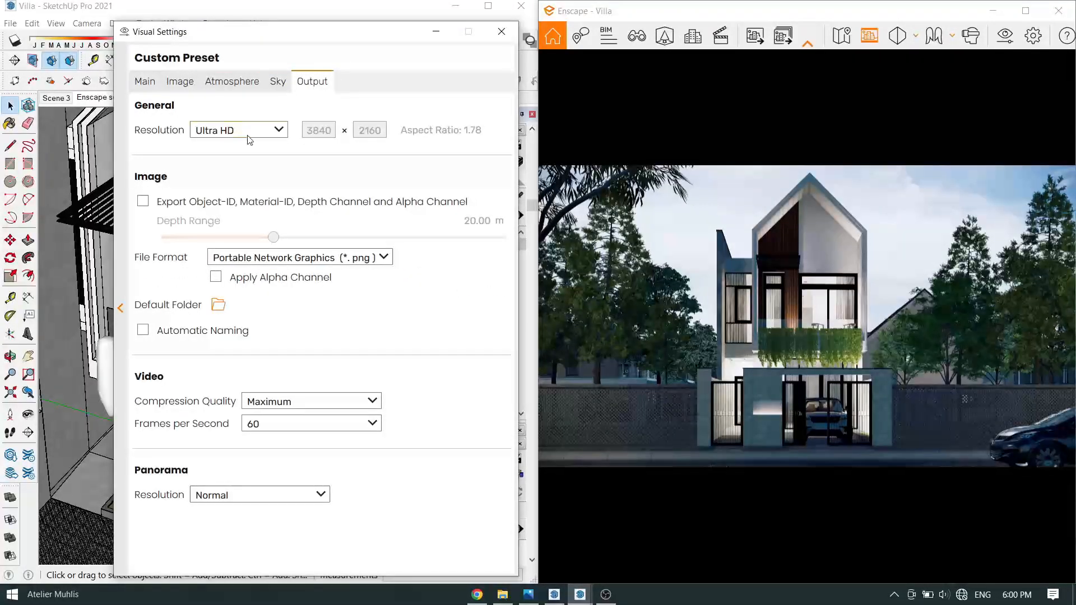
click(213, 194)
click(238, 86)
click(185, 88)
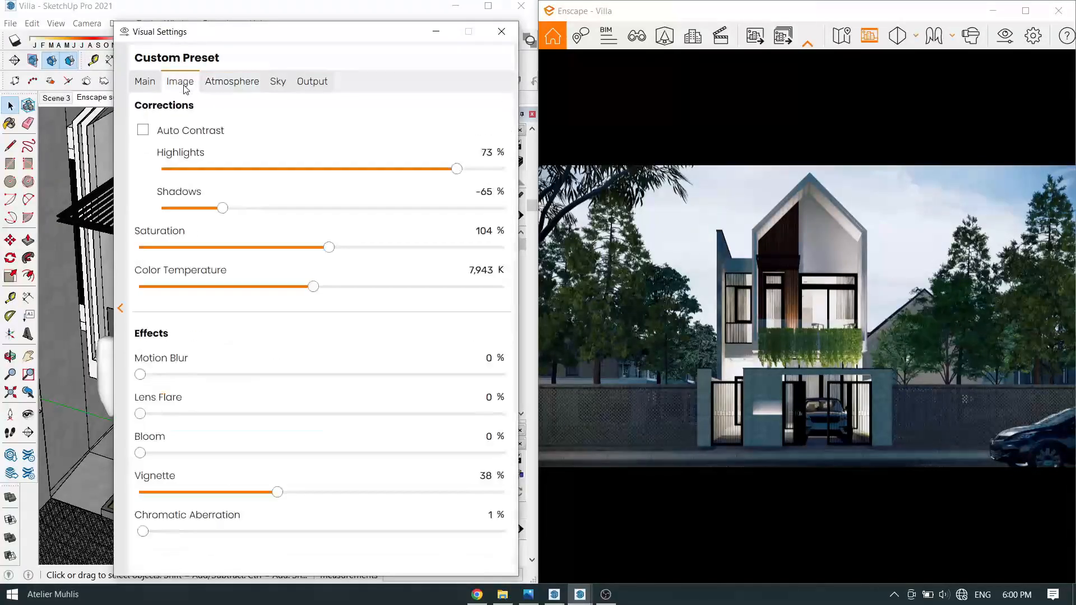
click(436, 31)
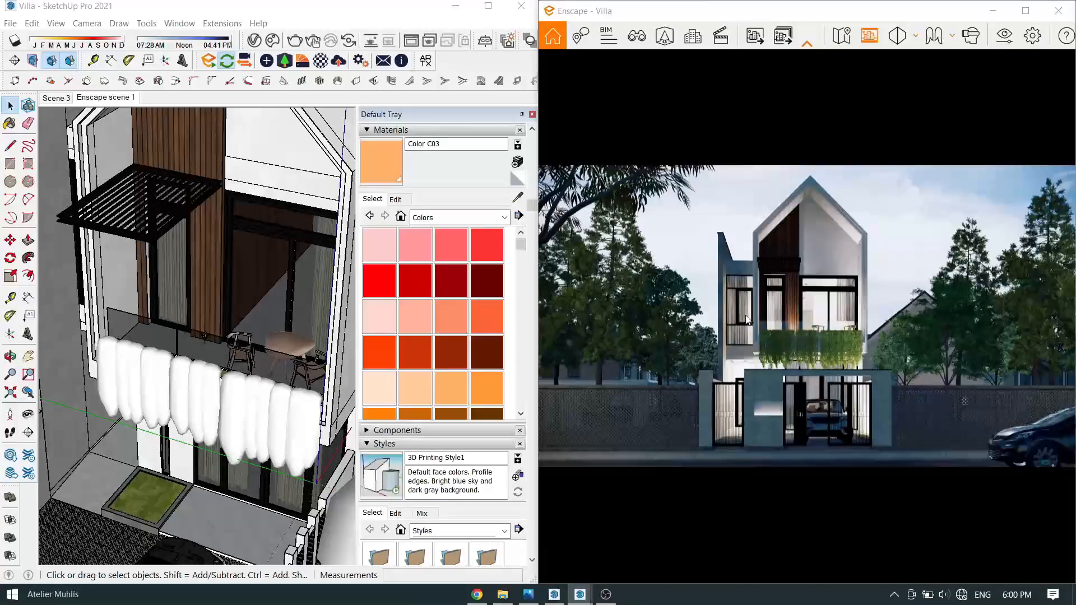
- Examine the model from above, checking the trees around the villa, the road and the front yard with the car
scroll(247, 348, down, 8)
middle_drag(224, 348, 205, 476)
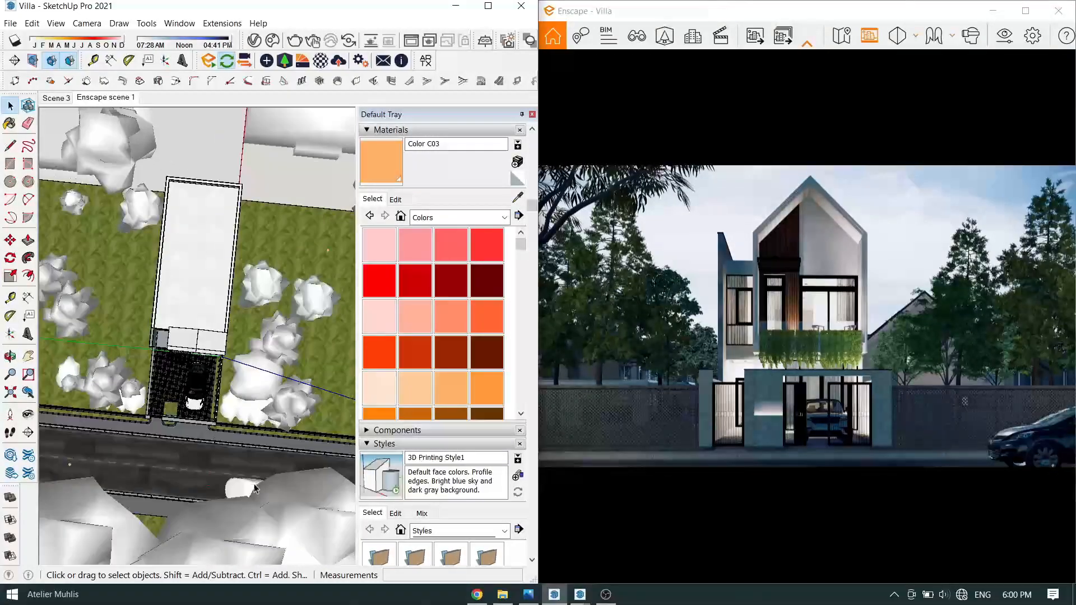
scroll(205, 482, up, 4)
scroll(213, 454, down, 5)
mouse_move(207, 432)
middle_down()
mouse_move(171, 434)
mouse_move(190, 357)
middle_up()
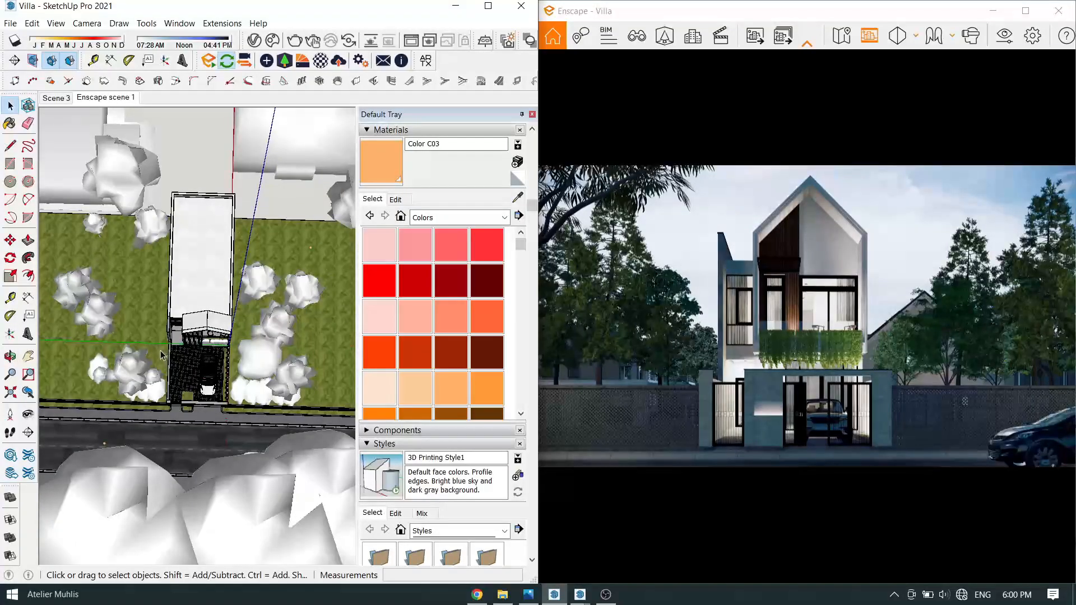
scroll(185, 391, up, 6)
scroll(241, 399, up, 4)
mouse_move(191, 395)
middle_down()
mouse_move(241, 398)
mouse_move(280, 381)
mouse_move(321, 446)
mouse_move(196, 431)
mouse_move(98, 272)
middle_up()
scroll(99, 272, down, 5)
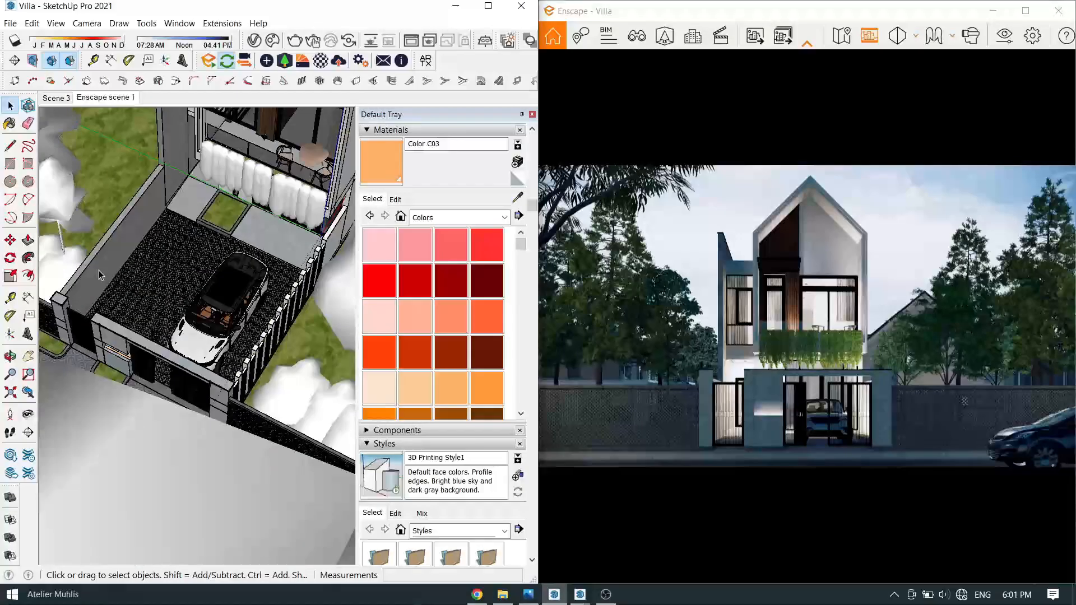
click(761, 37)
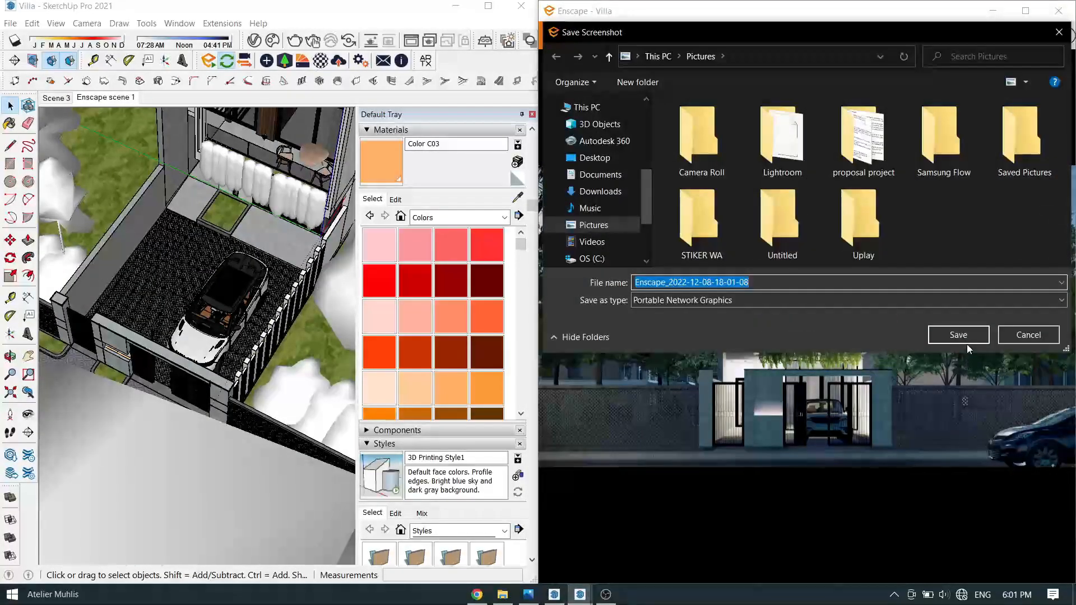
click(958, 334)
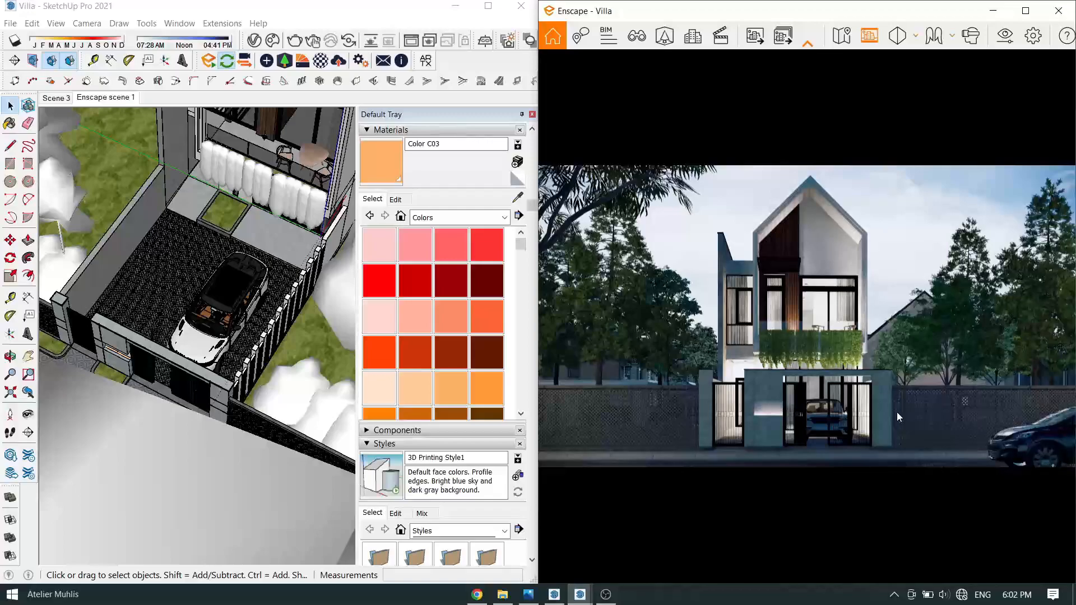
- Move the Enscape camera to an angled view of the villa and clear away the foreground trees across the road that block it
right_drag(807, 370, 863, 391)
key(d)
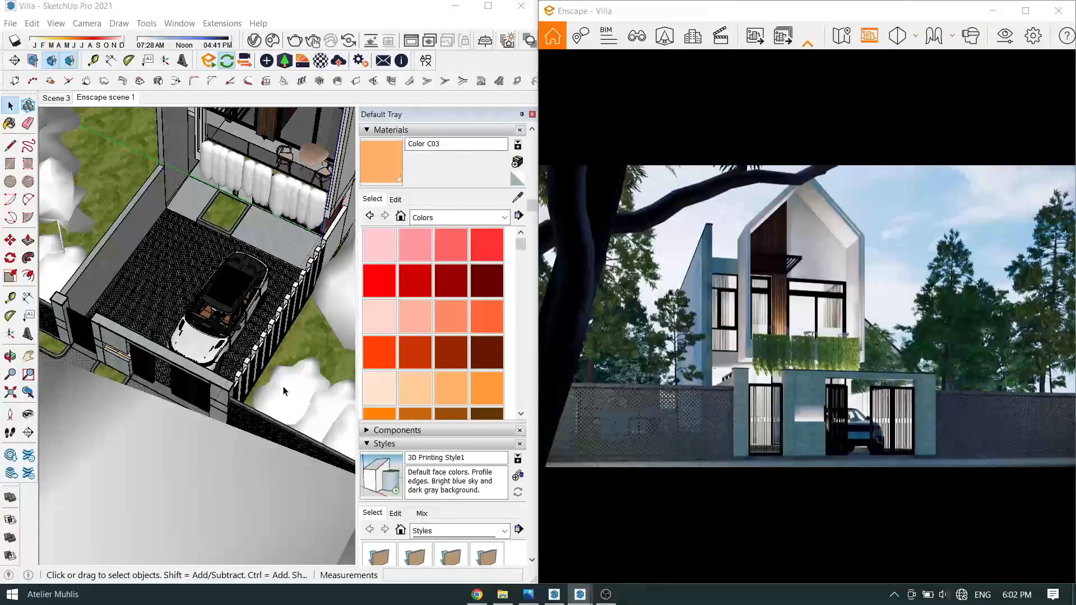
scroll(283, 387, down, 5)
scroll(114, 440, up, 2)
right_click(114, 440)
click(180, 84)
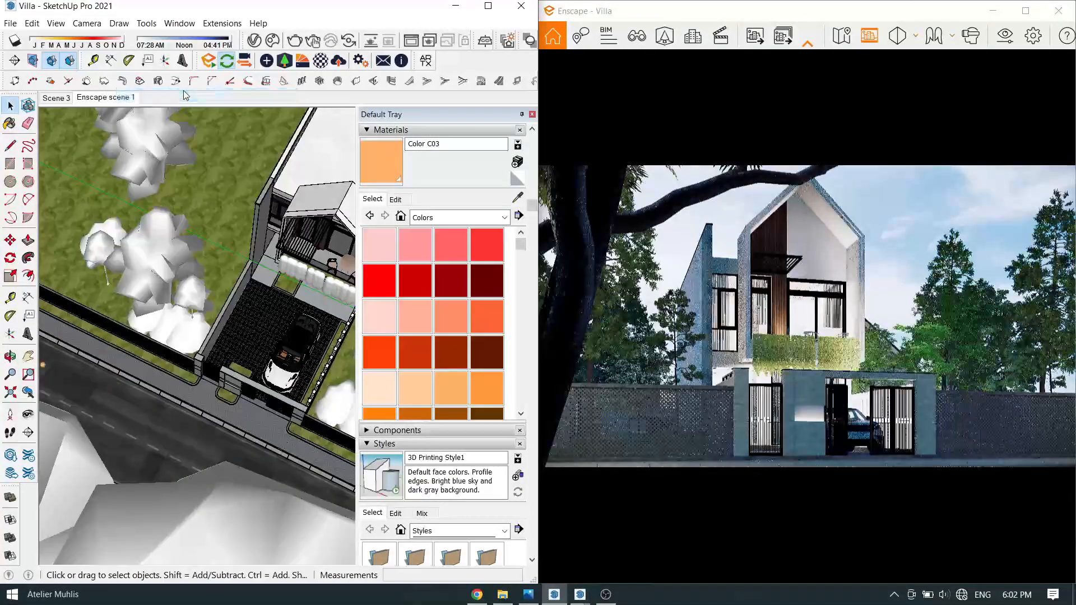
scroll(207, 386, down, 3)
right_click(101, 439)
click(207, 82)
scroll(197, 272, down, 2)
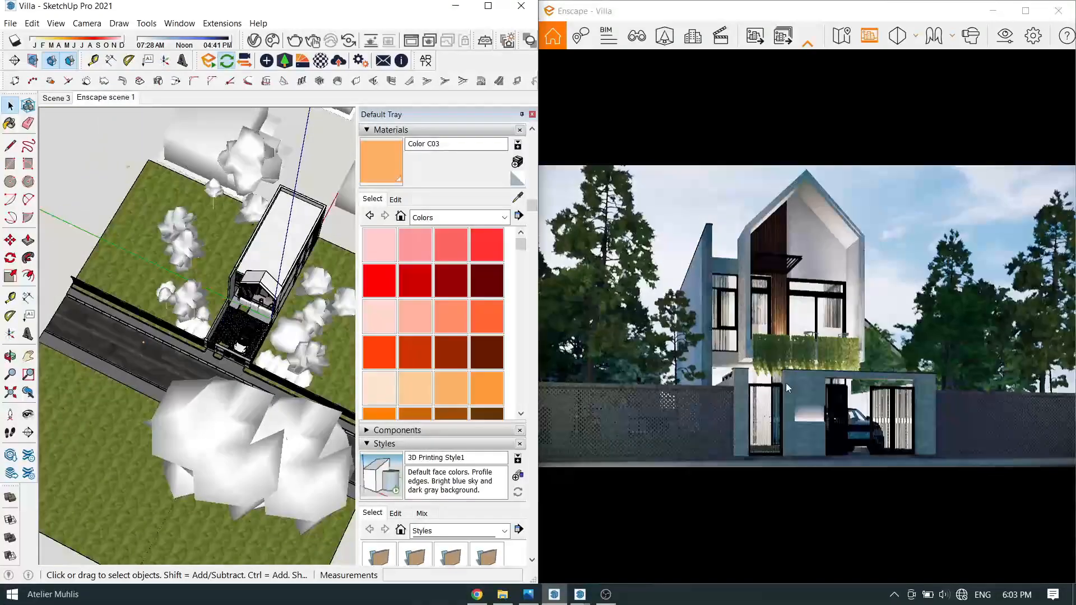
mouse_move(252, 414)
middle_down()
mouse_move(286, 370)
mouse_move(233, 353)
mouse_move(238, 331)
middle_up()
scroll(246, 348, up, 3)
scroll(224, 353, up, 3)
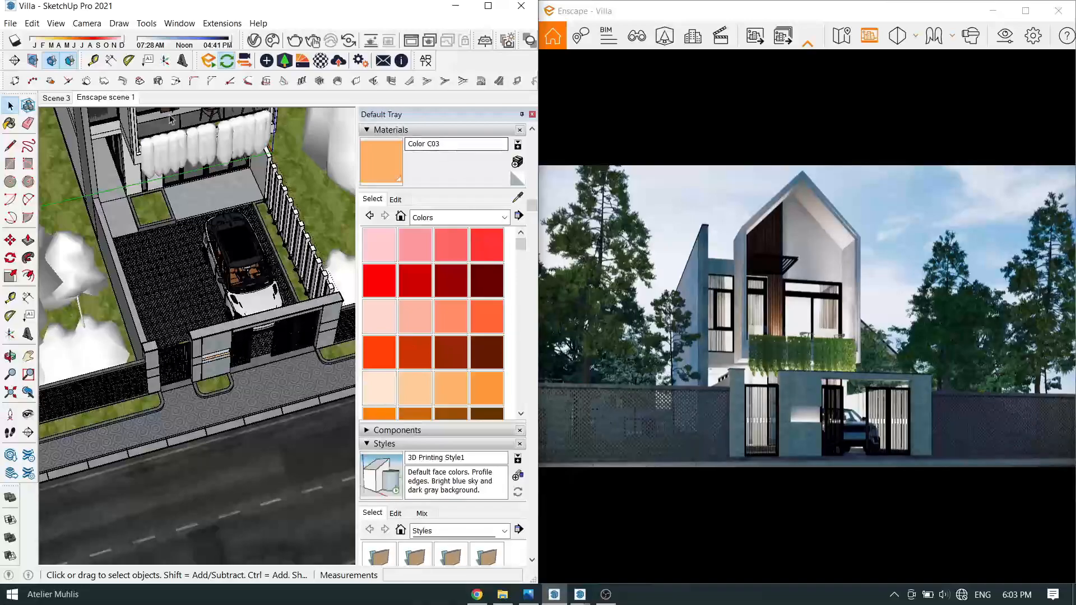
middle_drag(174, 119, 197, 147)
- Check the image, atmosphere and sky settings for the angled view of the villa and export that view as an image
click(998, 37)
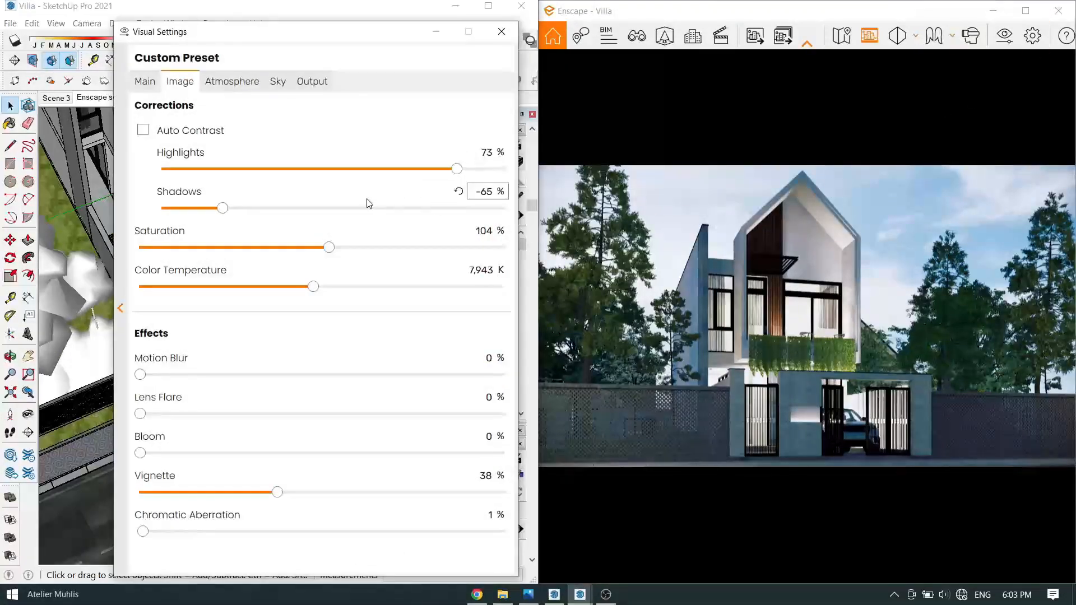
click(209, 87)
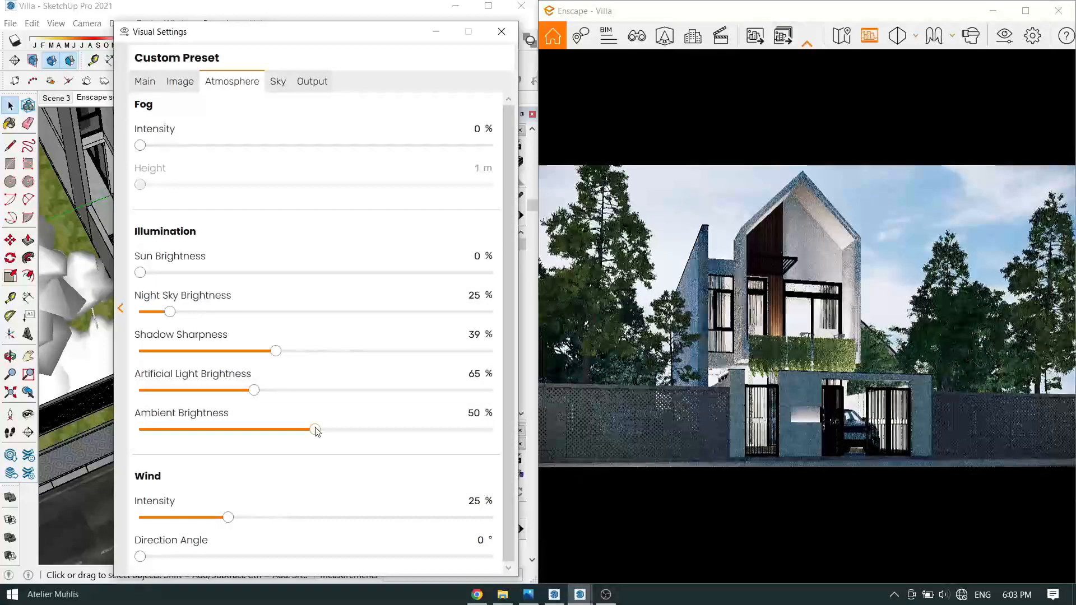
click(283, 84)
click(436, 32)
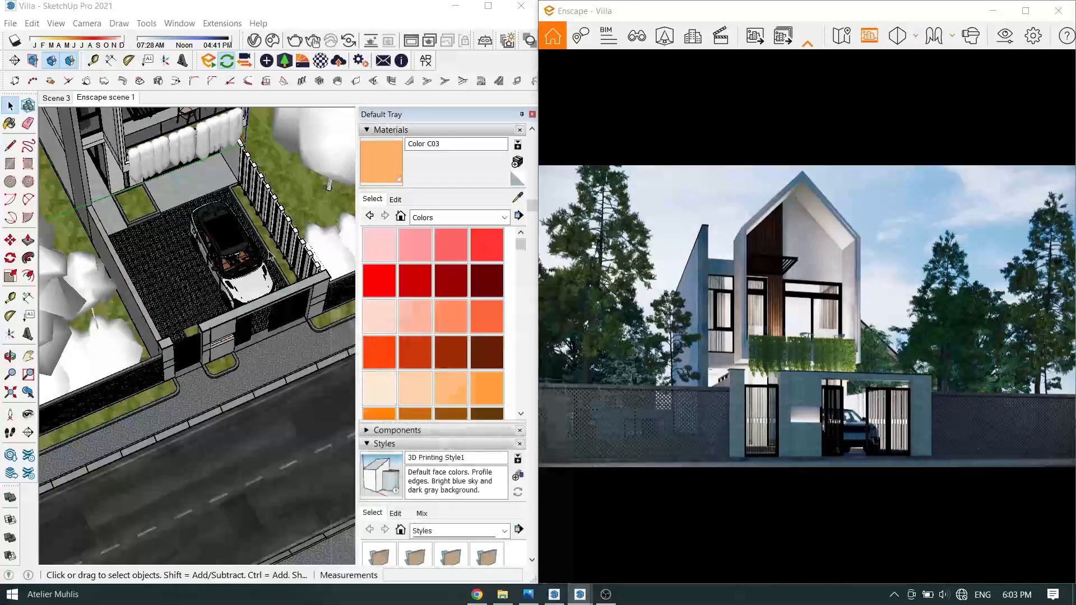
click(755, 35)
click(957, 334)
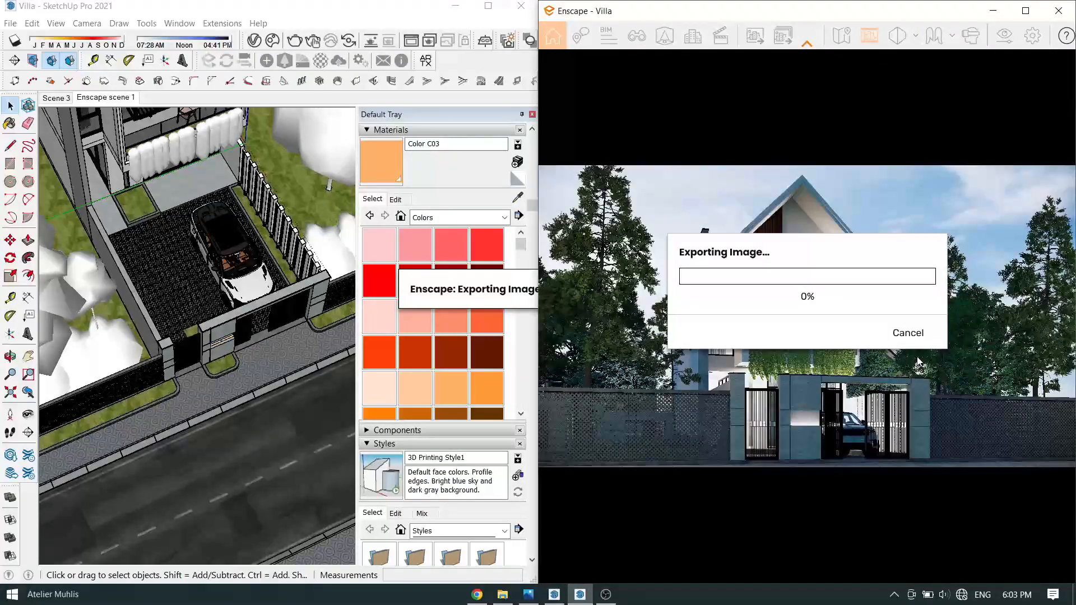